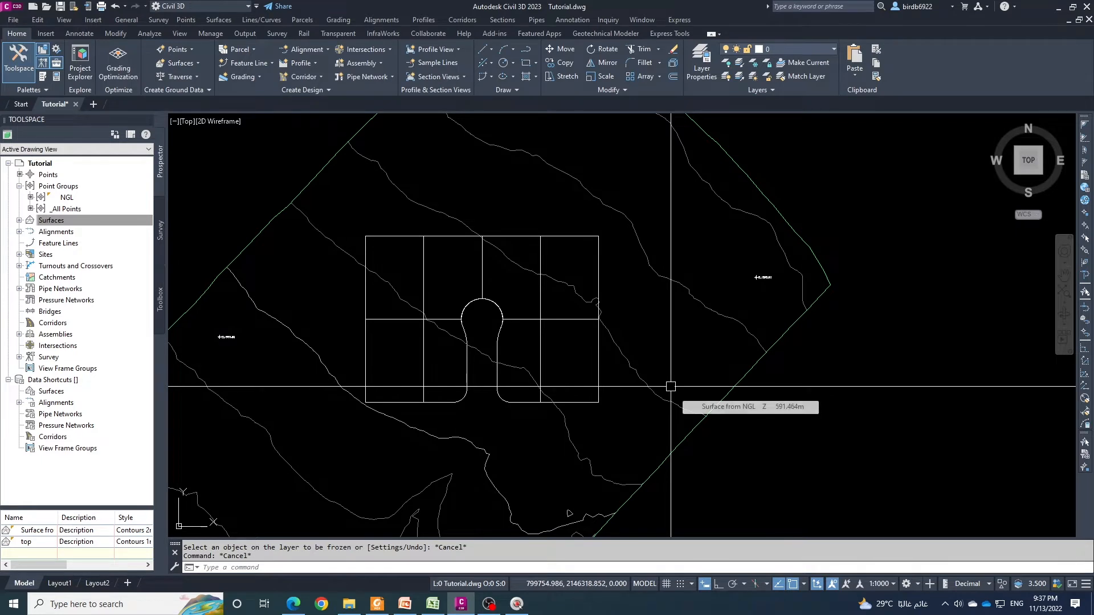
Switch to PowerPoint, review the Exercise 7 and Exercise 8 slides, and return to the Civil 3D drawing.
scroll(649, 401, down, 2)
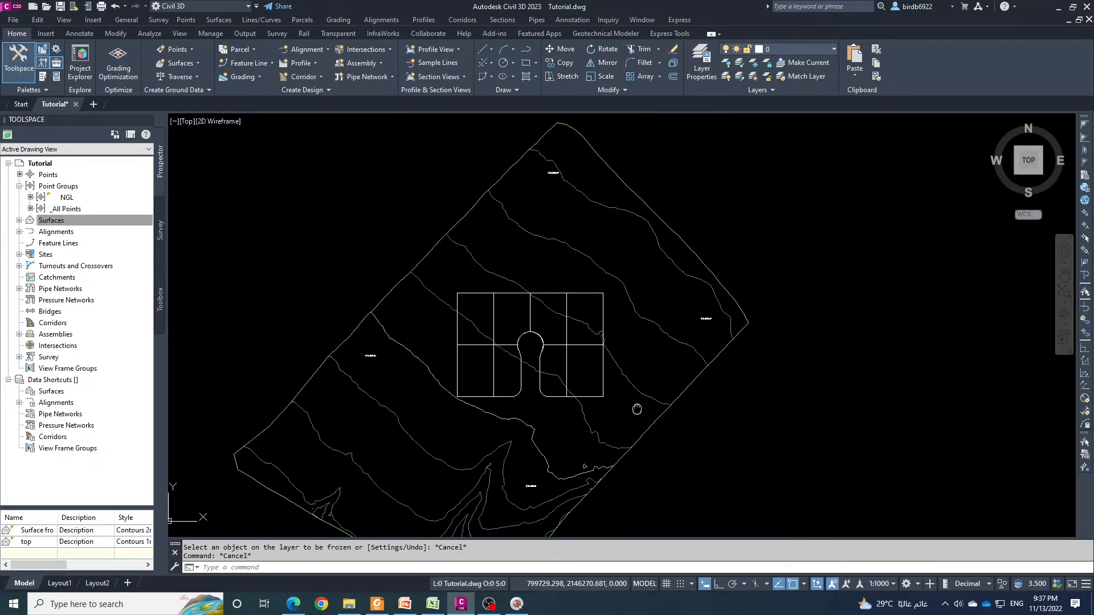
scroll(619, 395, up, 2)
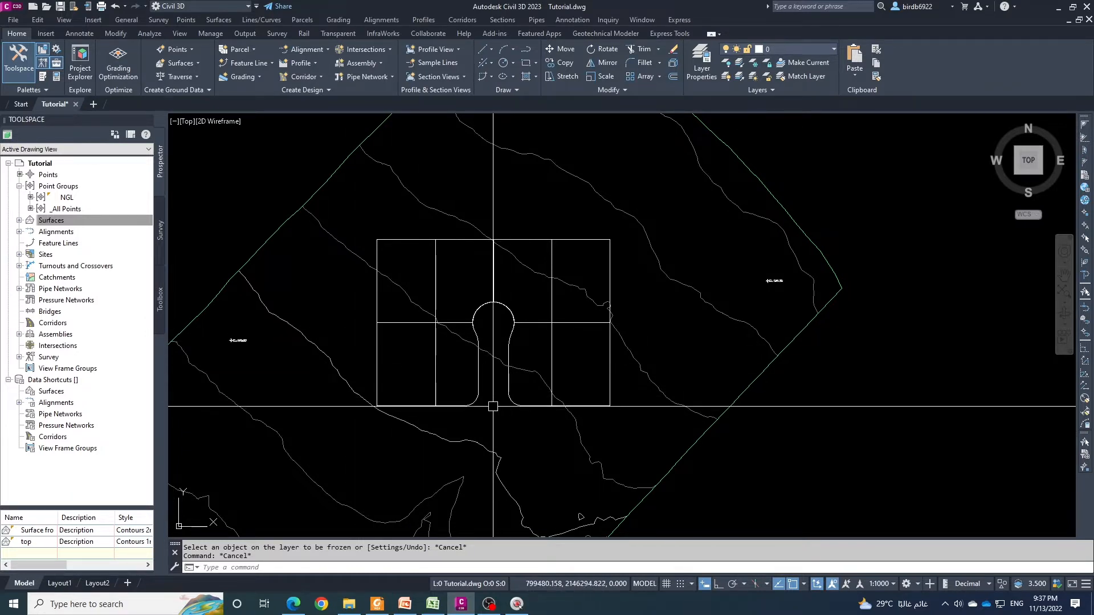
click(405, 604)
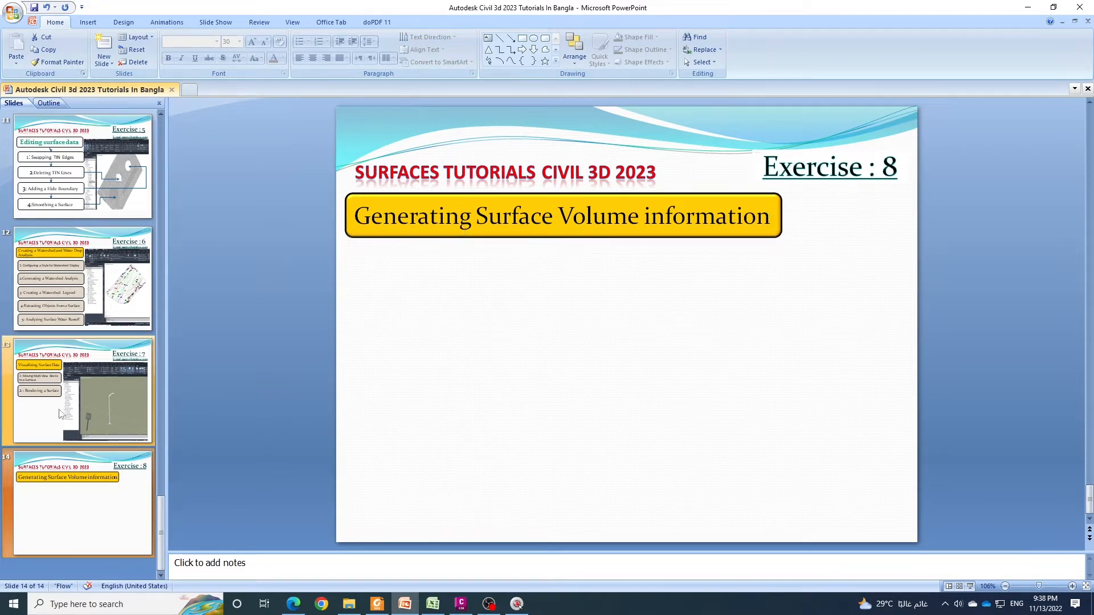
click(54, 399)
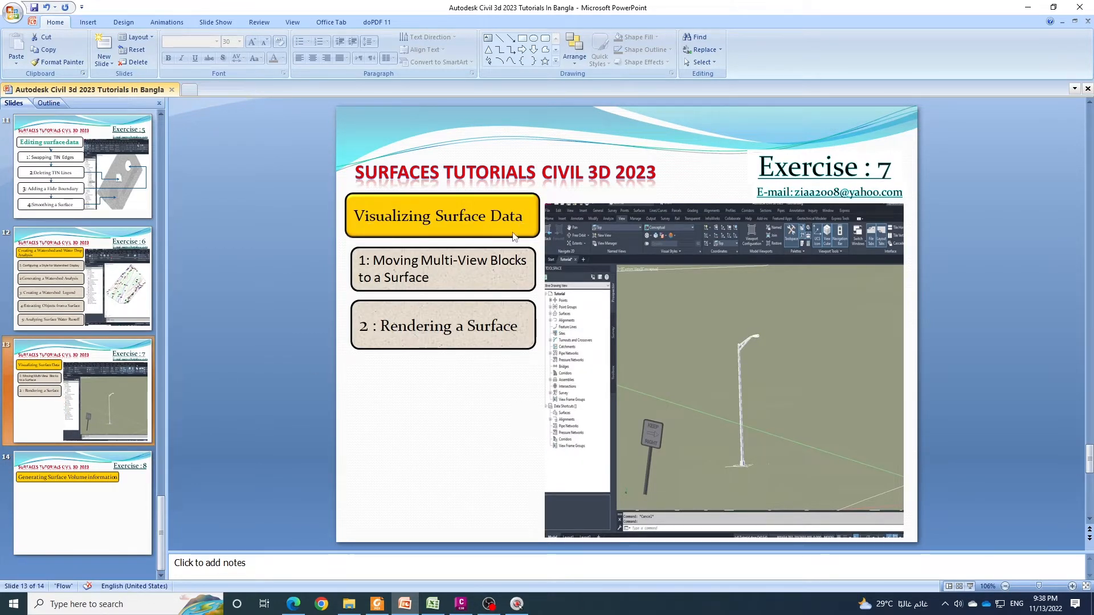
click(66, 504)
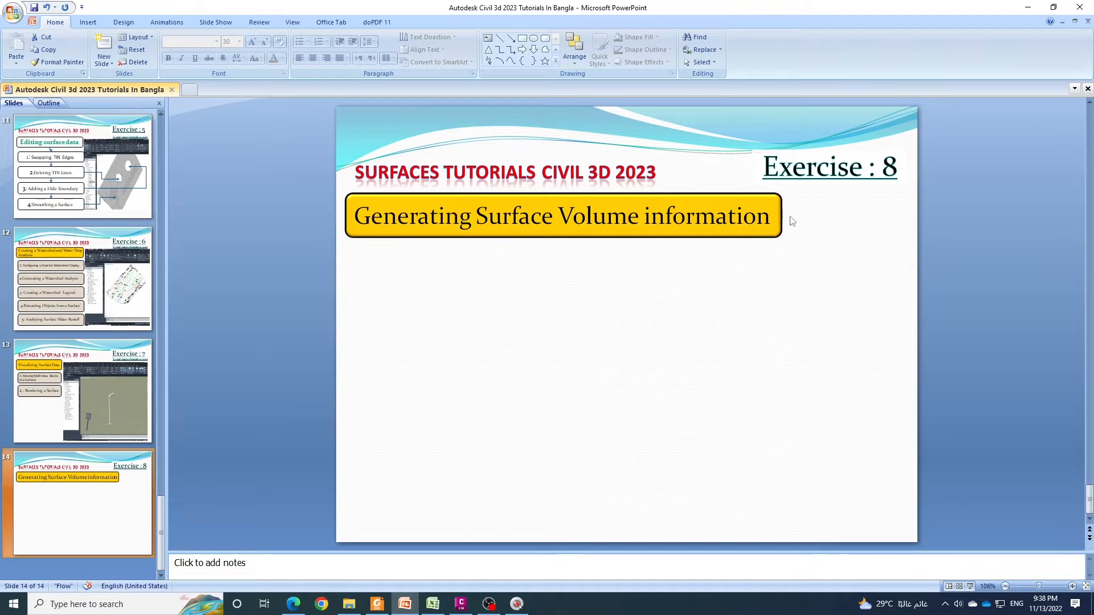
click(1027, 8)
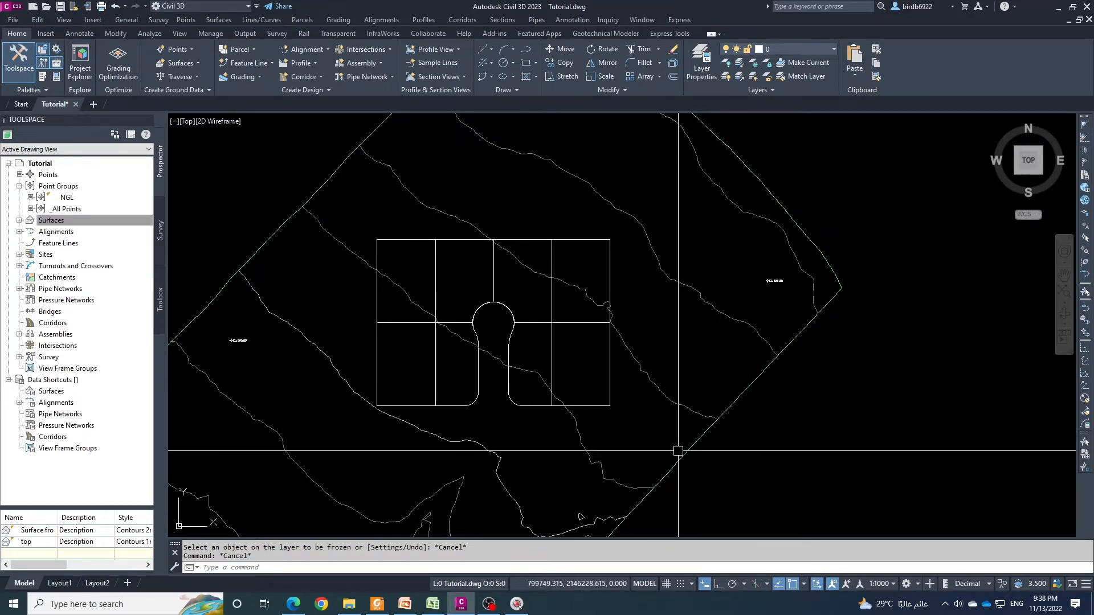
Expand the drawing's surfaces collection to review the existing surfaces, and collapse it again.
middle_drag(670, 443, 660, 440)
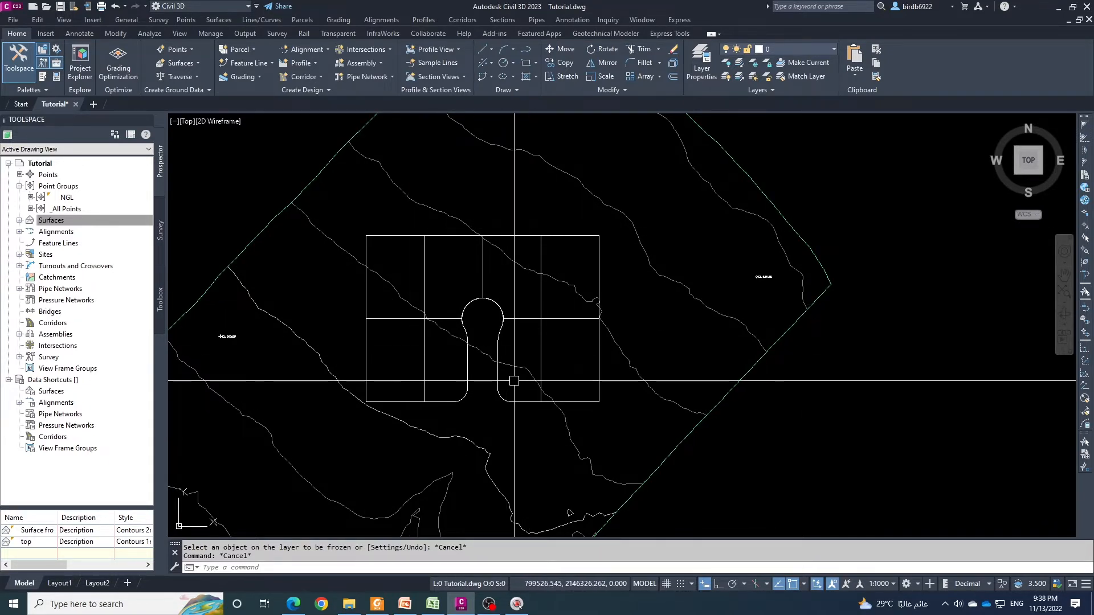
mouse_move(514, 381)
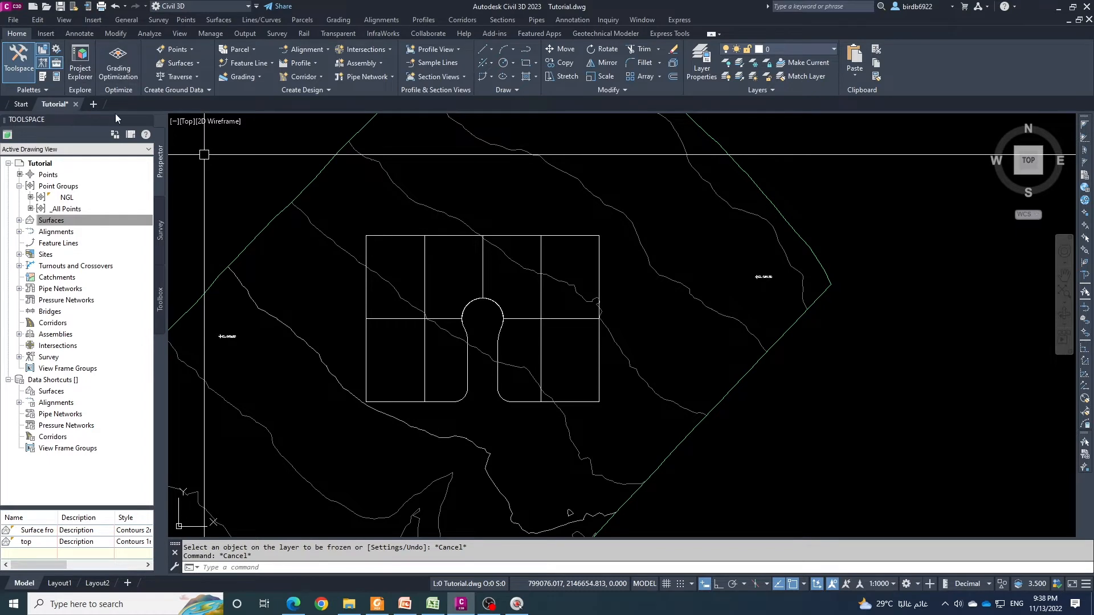
click(18, 221)
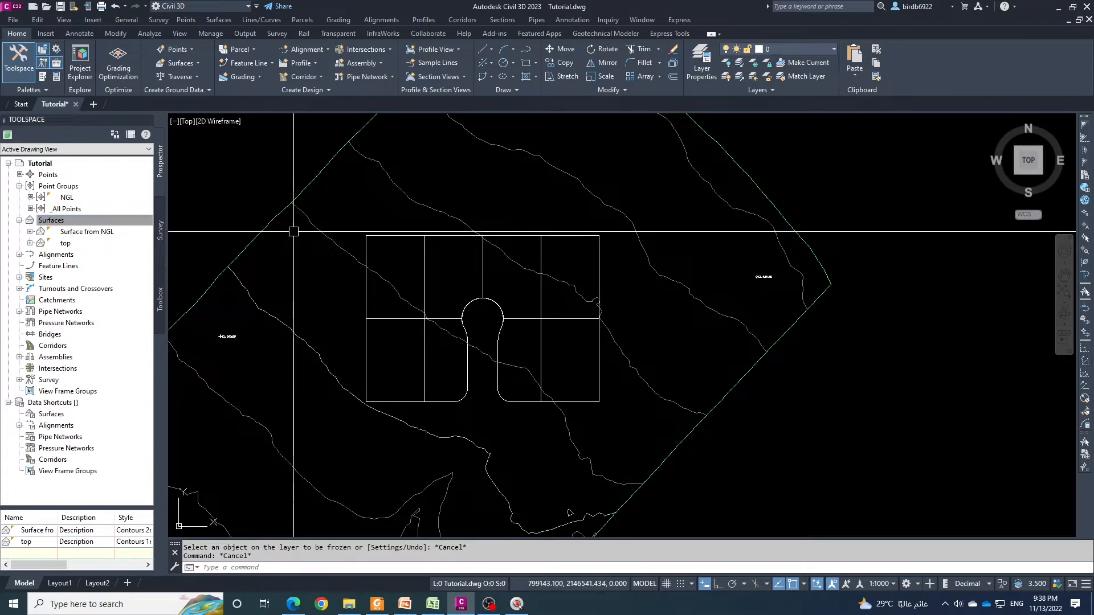
click(310, 215)
key(Escape)
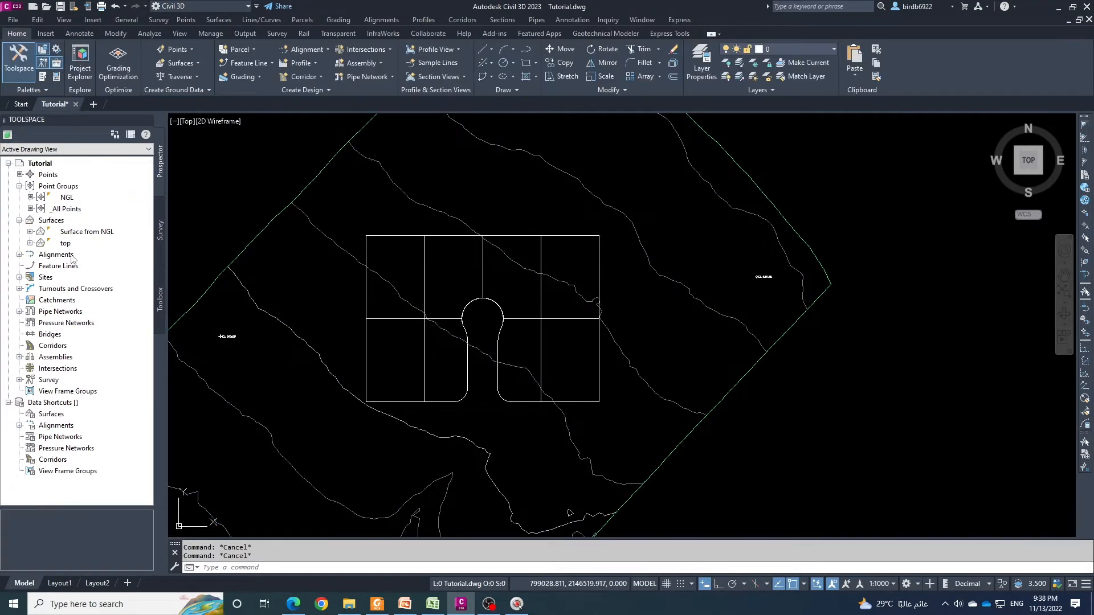
click(67, 243)
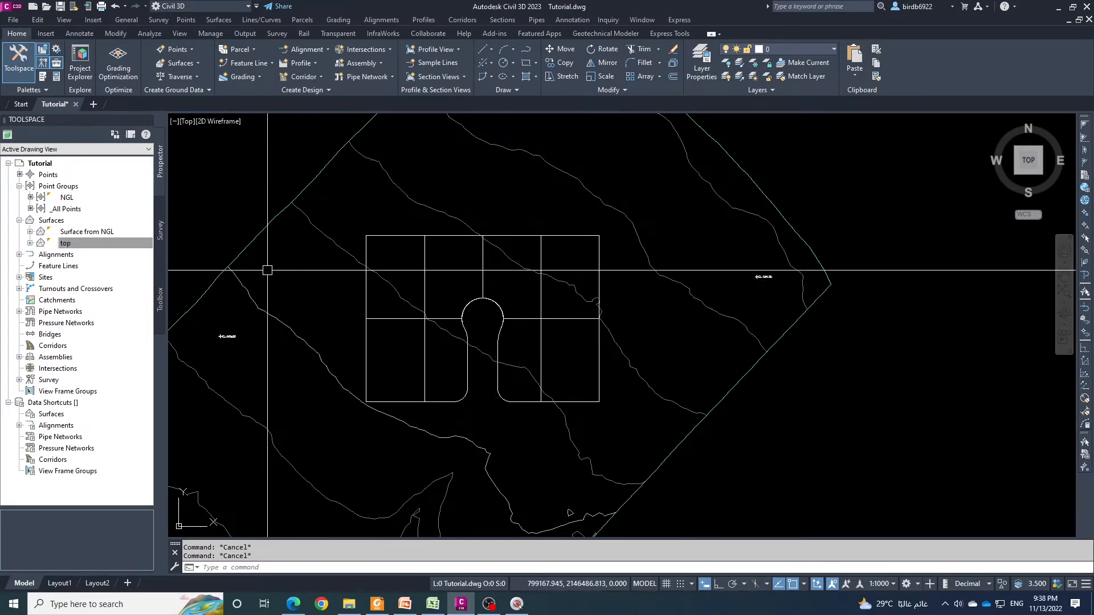
click(18, 220)
click(51, 220)
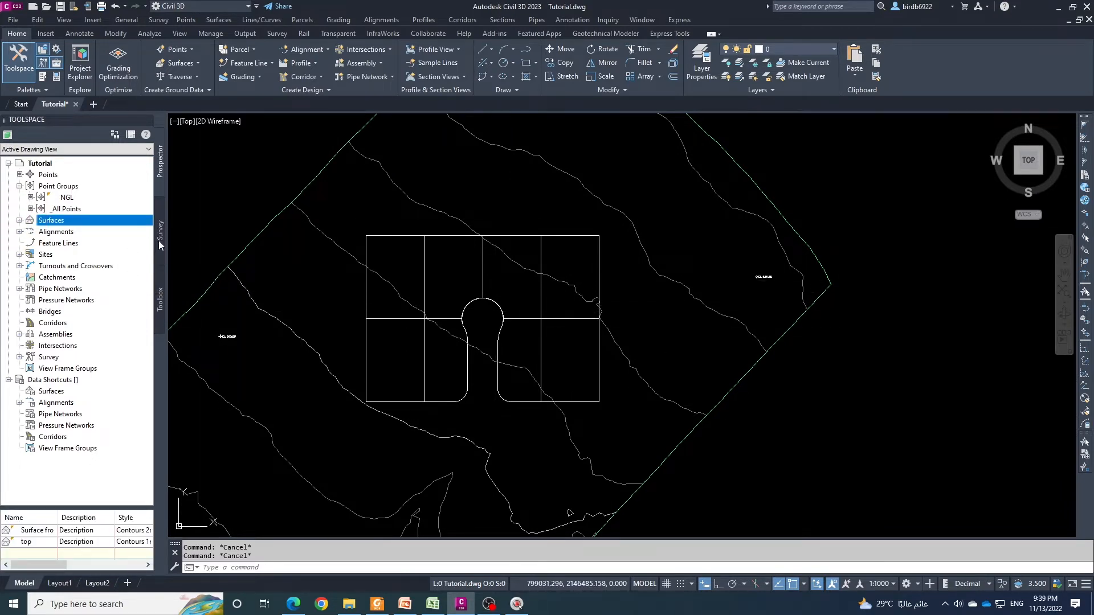
Open the Volumes Dashboard and start a new volume surface with the type TIN volume surface.
click(150, 34)
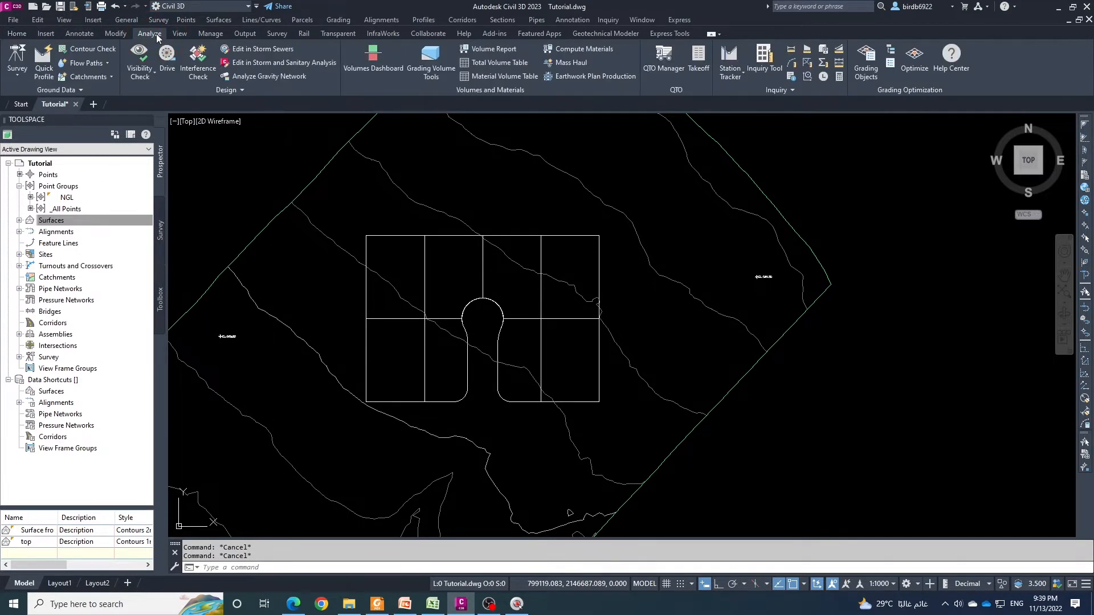
click(376, 68)
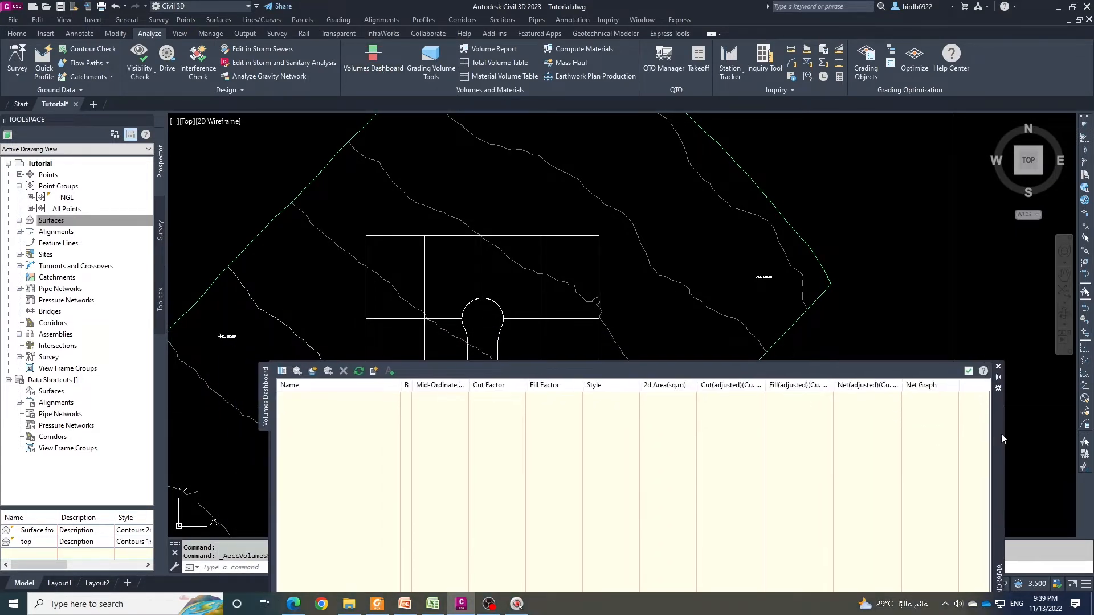
click(312, 372)
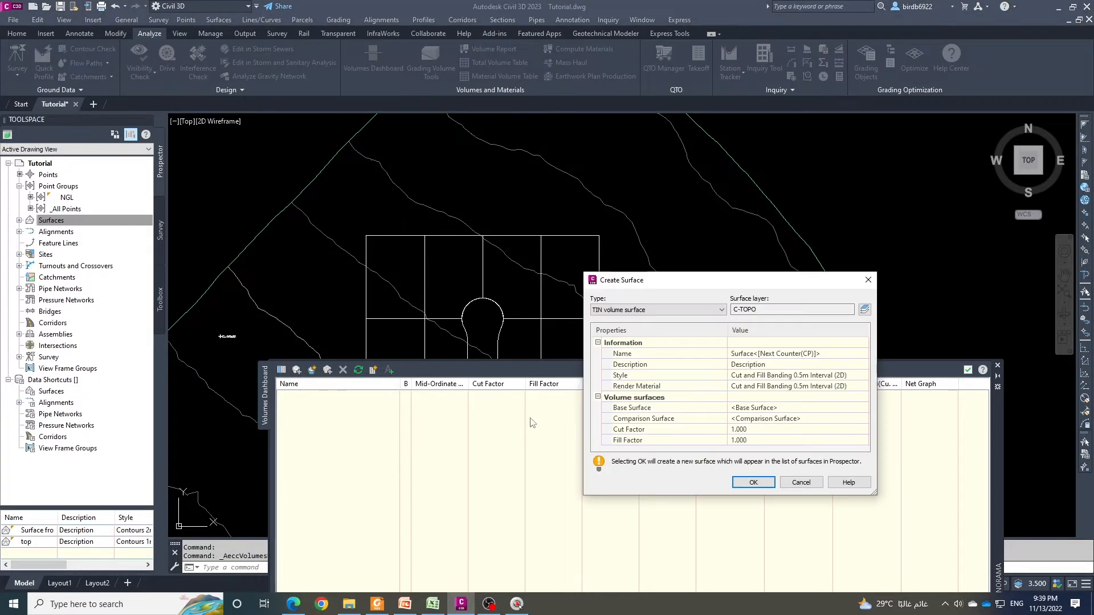
drag(735, 286, 775, 286)
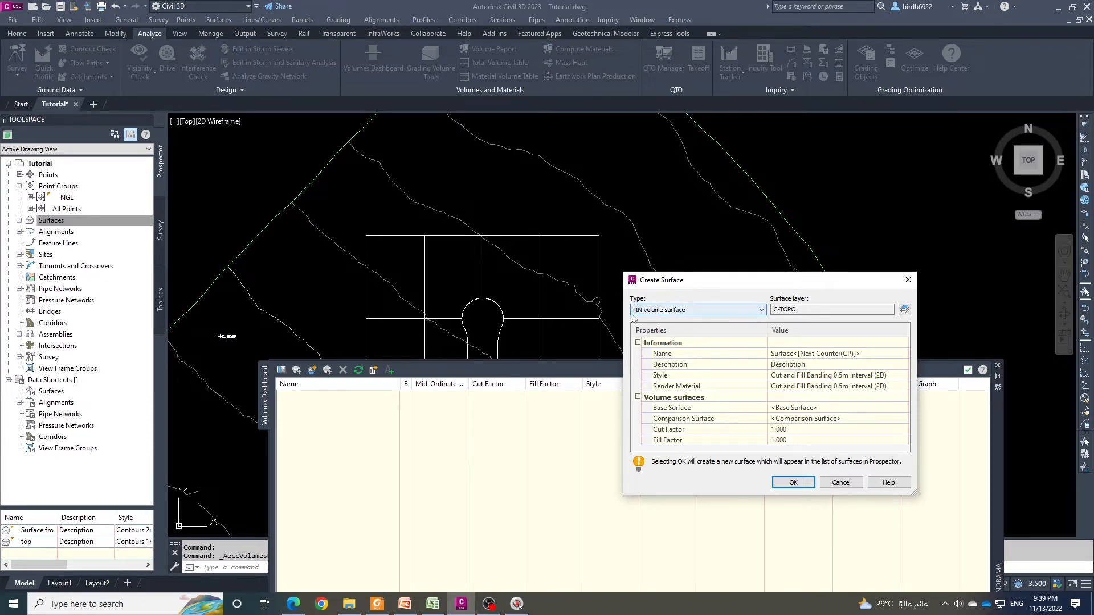
click(709, 311)
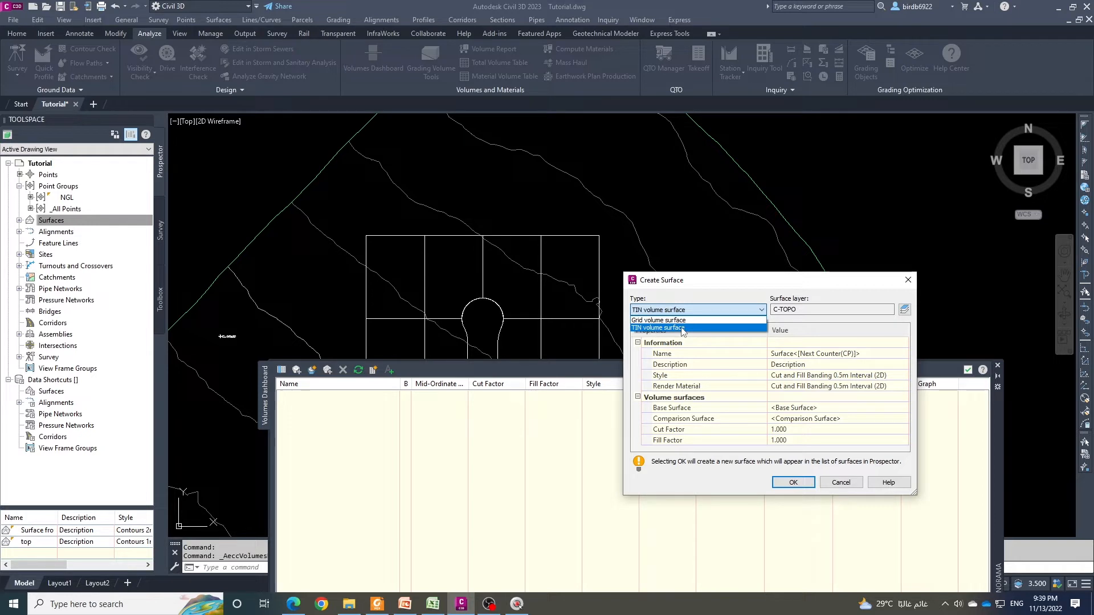
click(652, 329)
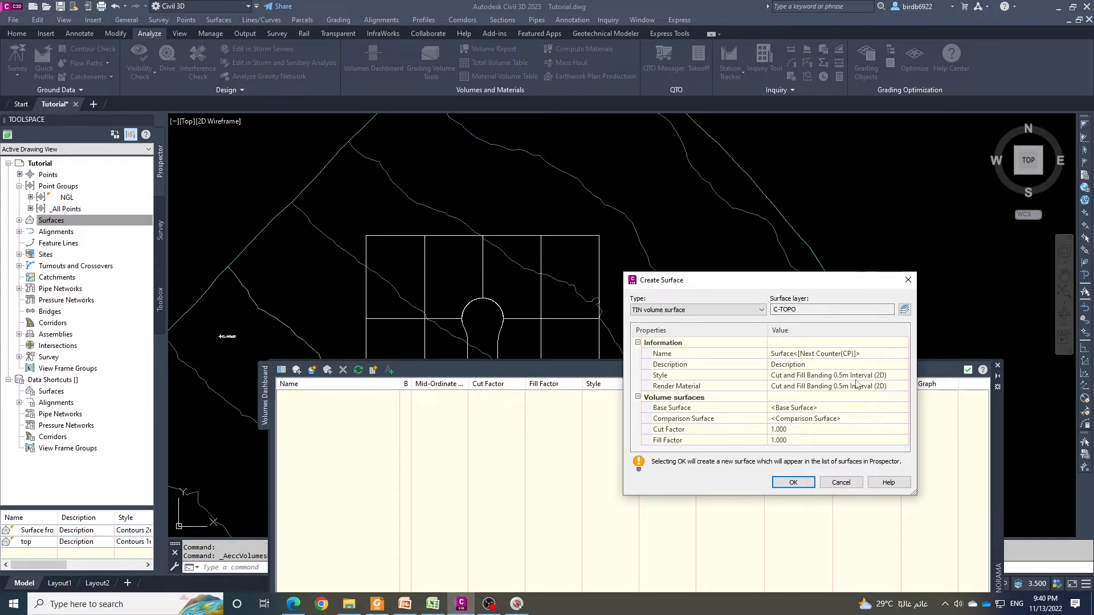
Choose Cut and Fill Banding 0.5m Interval (2D) as the new volume surface's style.
click(898, 376)
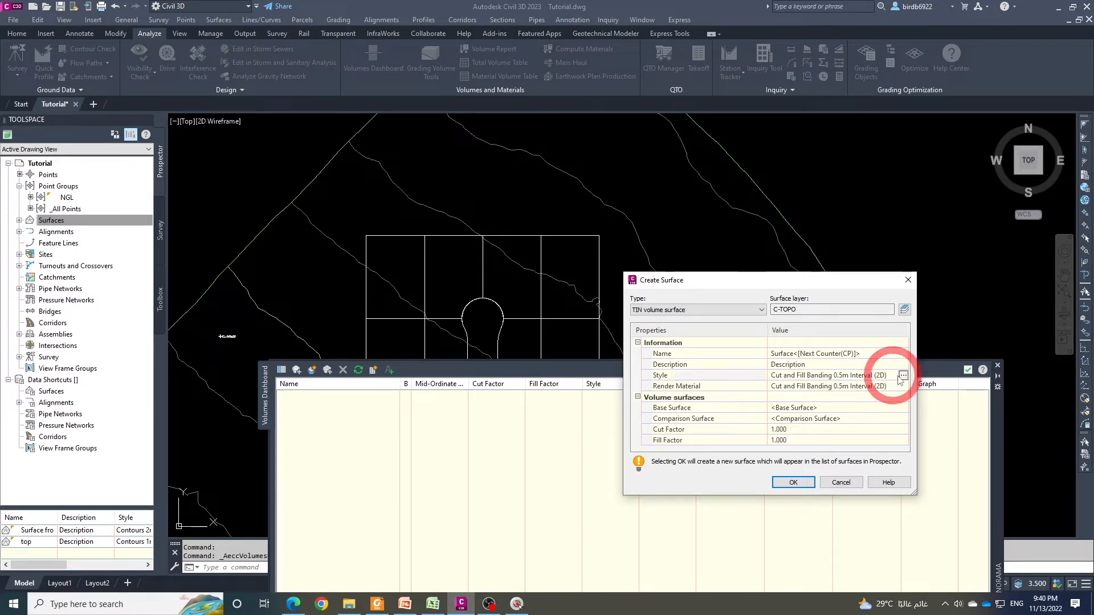
click(903, 375)
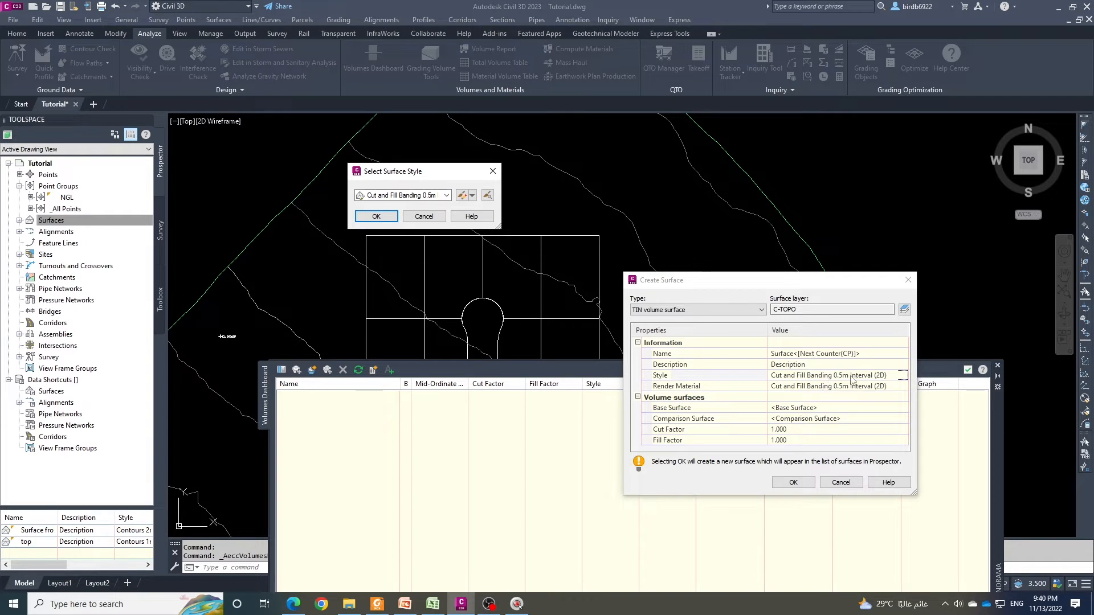
click(439, 197)
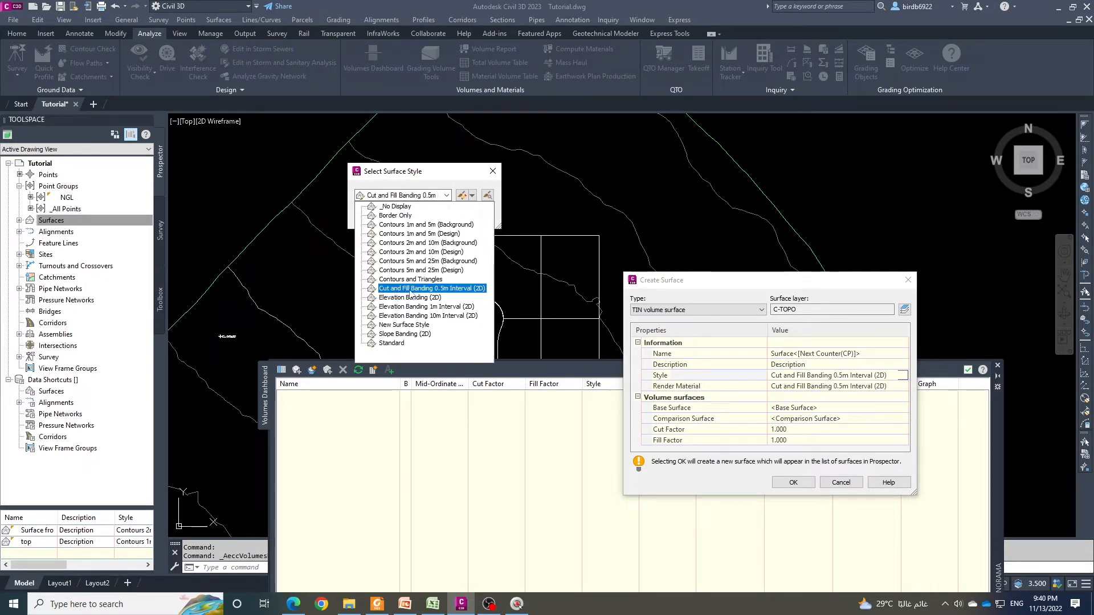
click(475, 291)
click(375, 220)
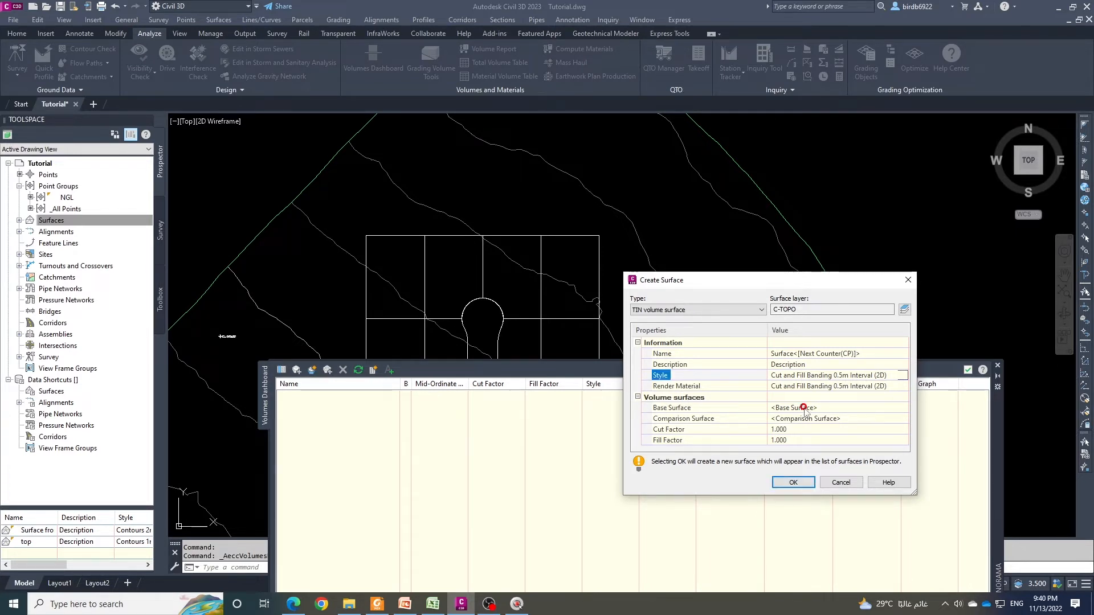
Assign Surface from NGL as the base surface of the new volume surface.
click(860, 404)
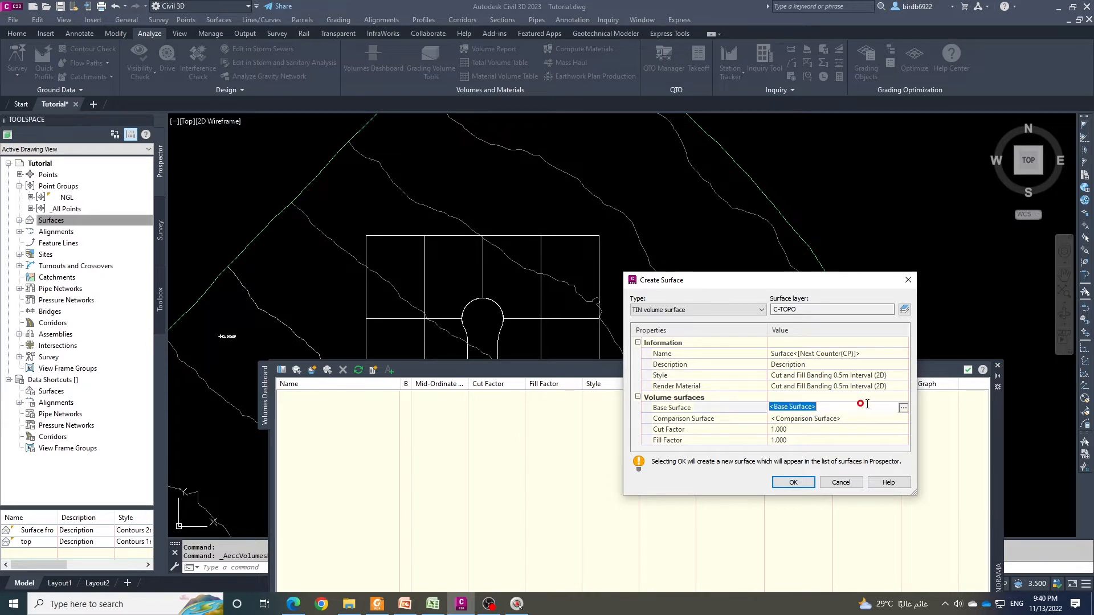
click(903, 408)
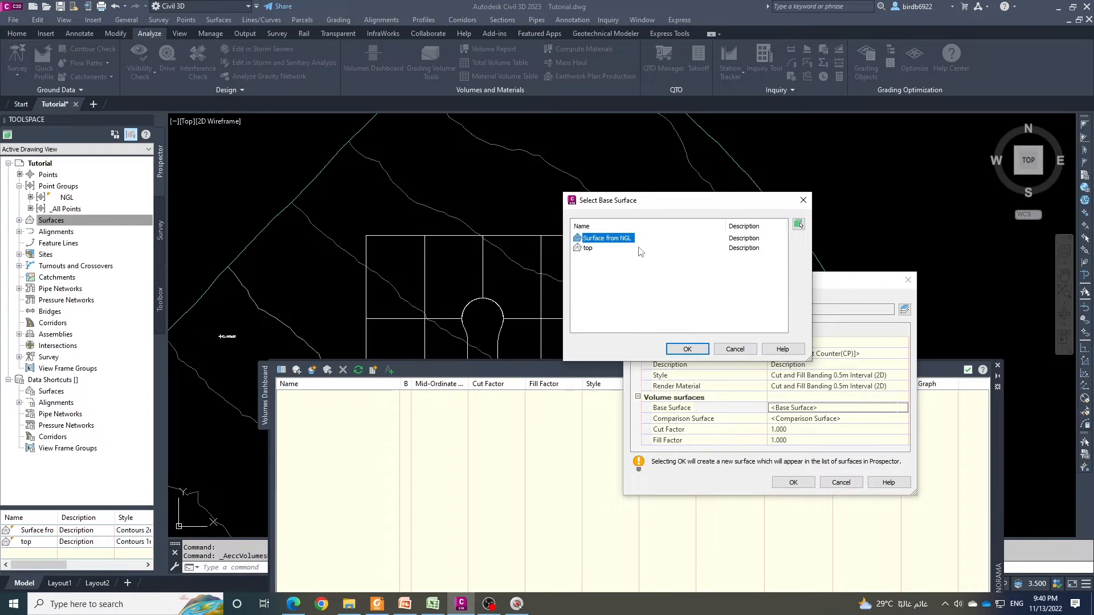
click(688, 349)
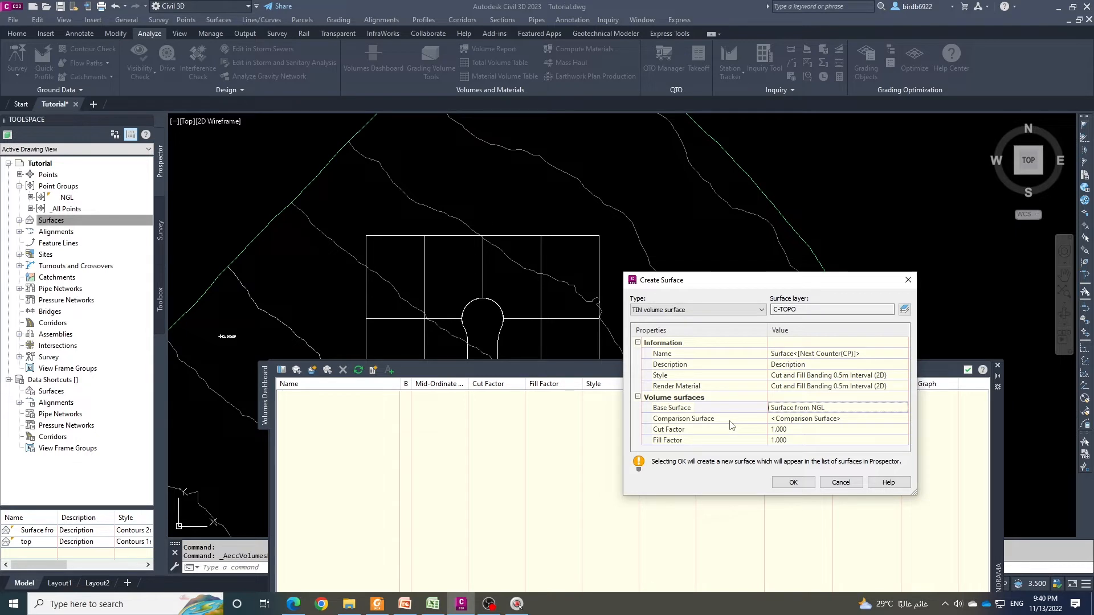
Assign top as the comparison surface and create the volume surface with the current cut and fill factors.
click(845, 419)
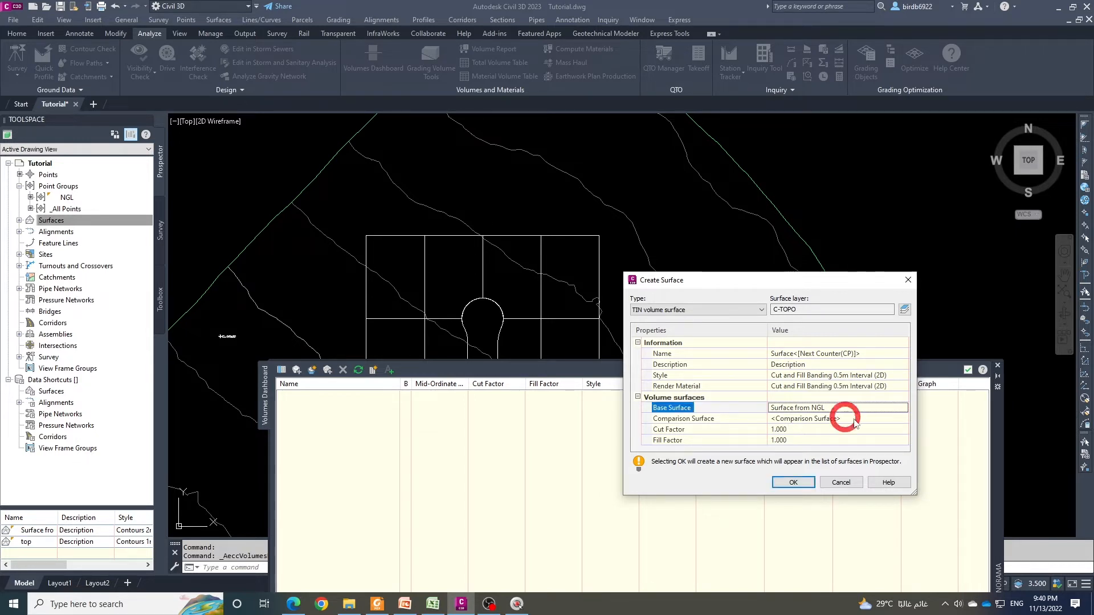
click(888, 419)
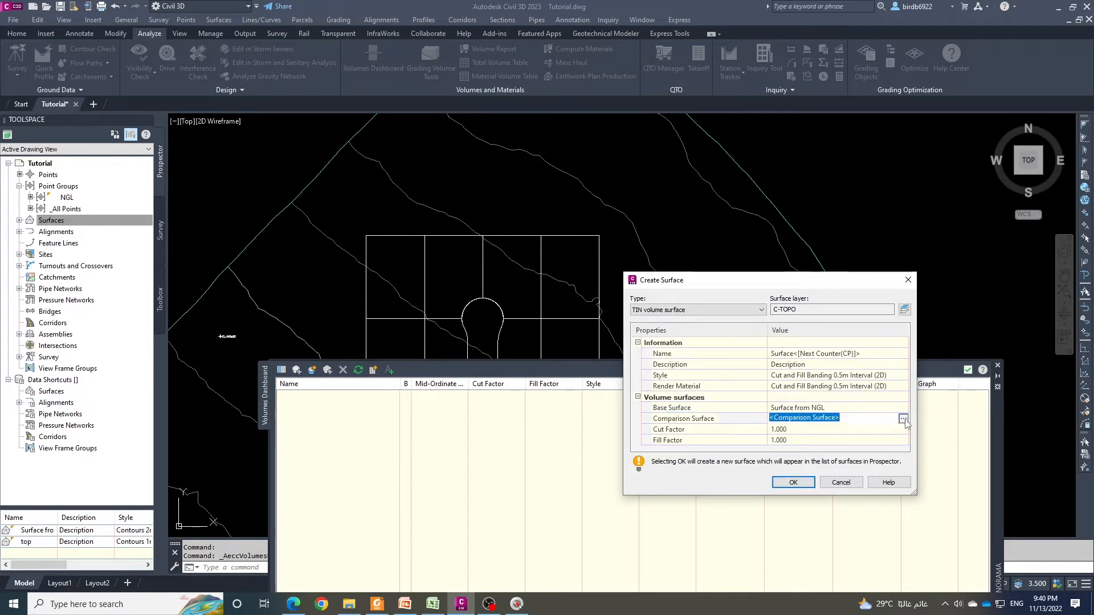
click(903, 420)
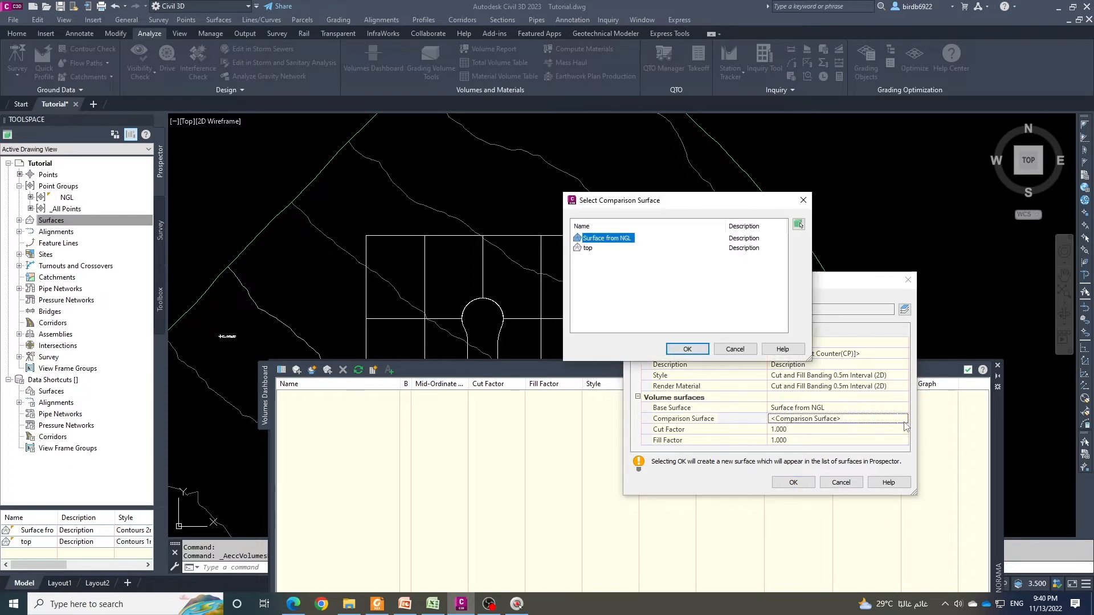
click(587, 248)
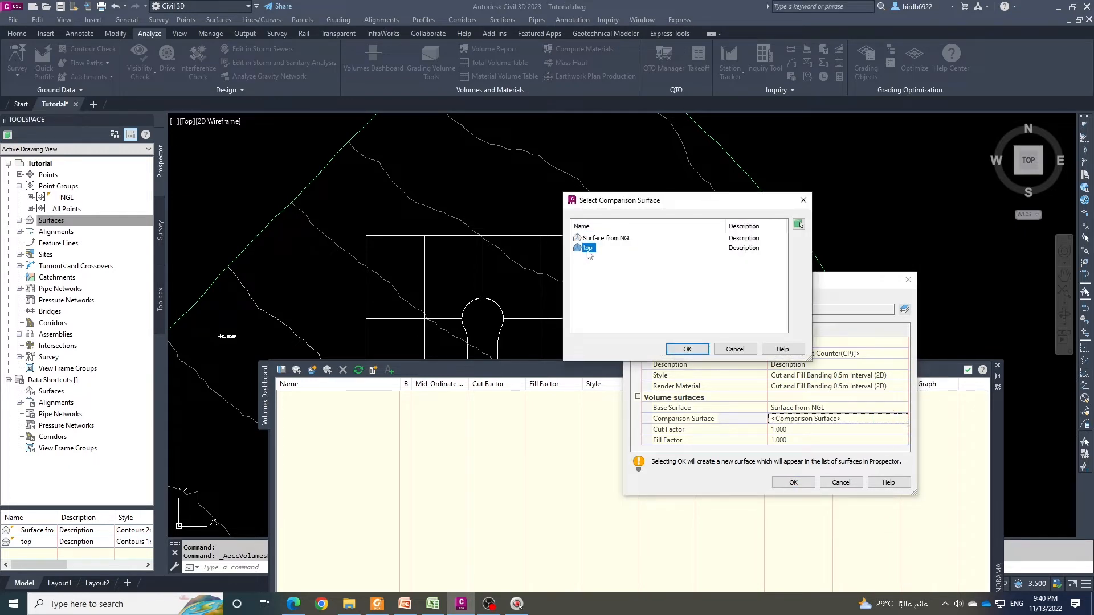
click(688, 349)
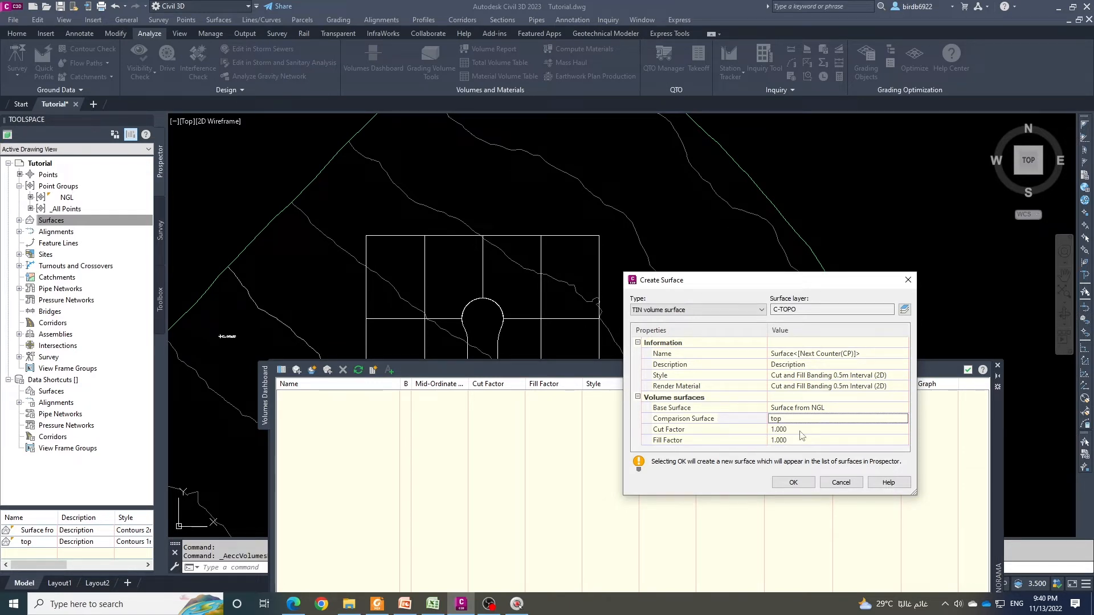
click(793, 483)
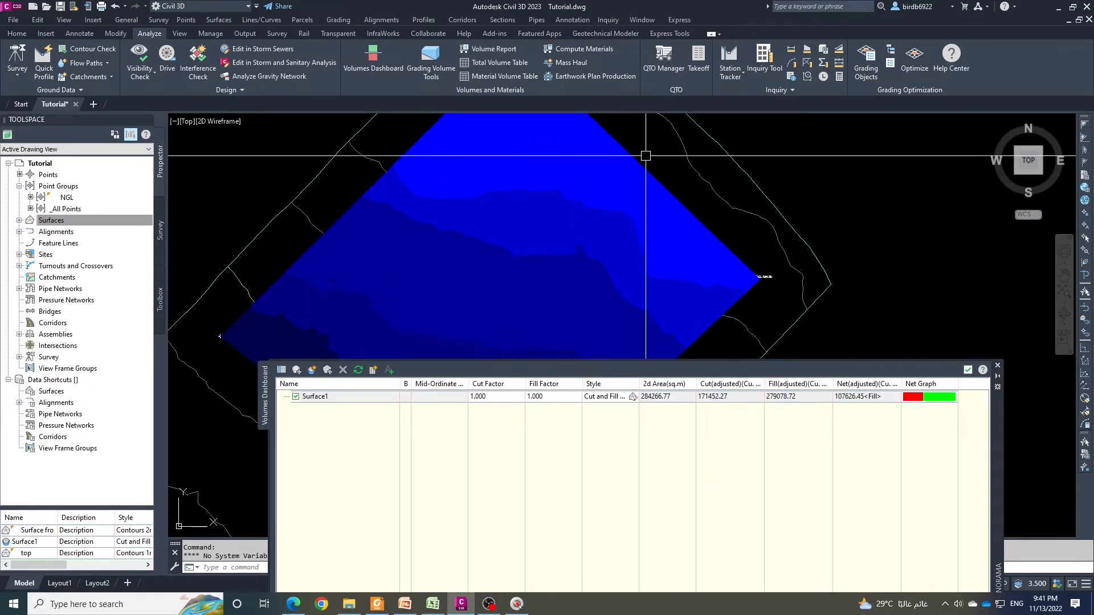
In the surface properties of Surface1, set the elevation analysis to create ranges by Range interval with datum.
scroll(515, 206, down, 3)
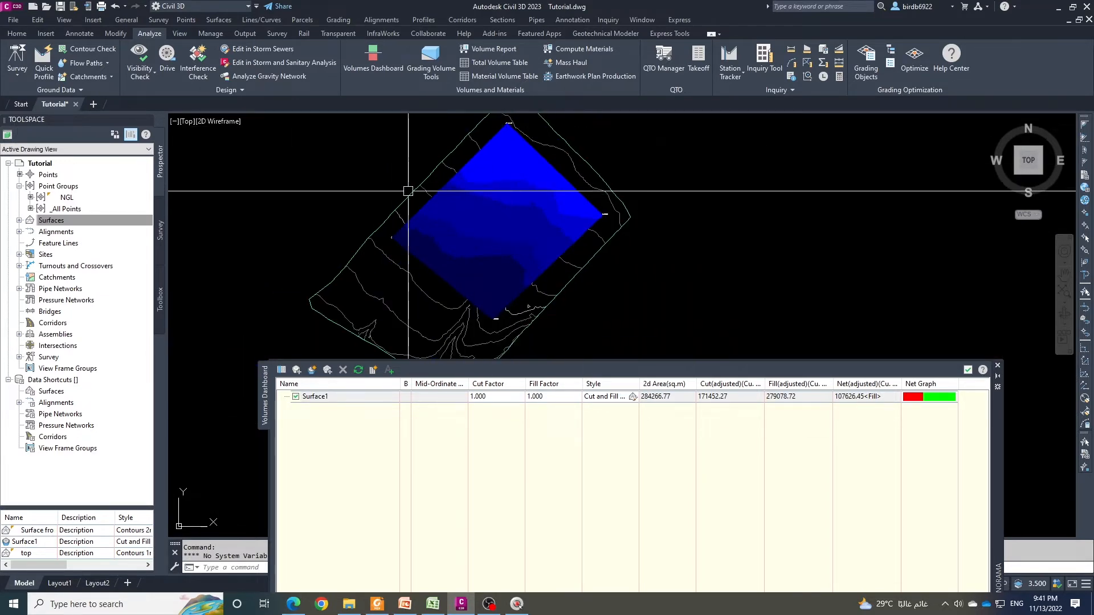
scroll(495, 244, up, 2)
scroll(481, 225, down, 2)
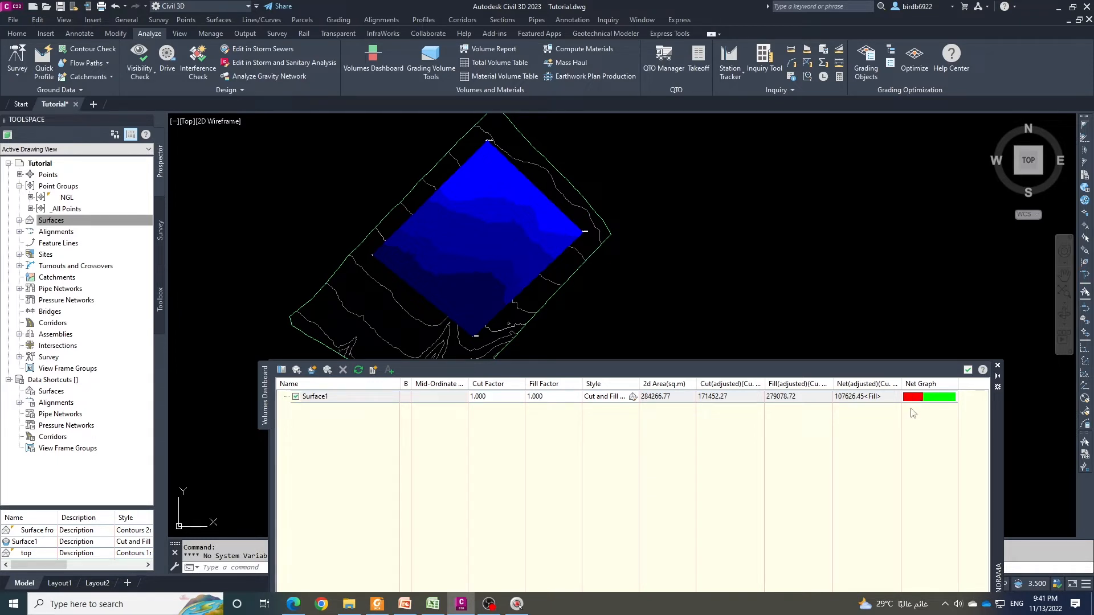
click(357, 397)
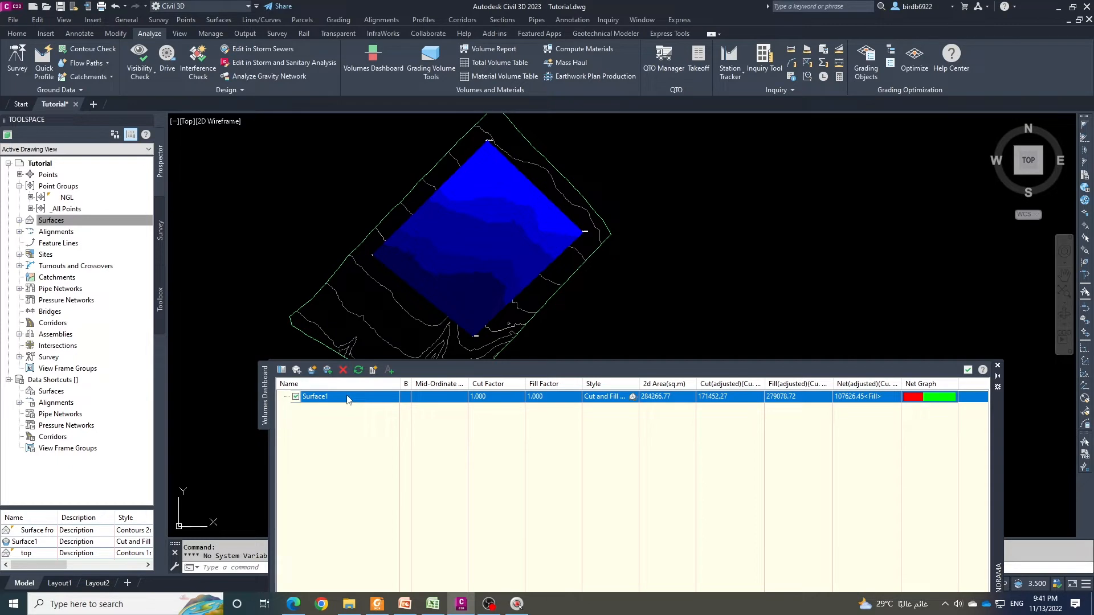
right_click(348, 399)
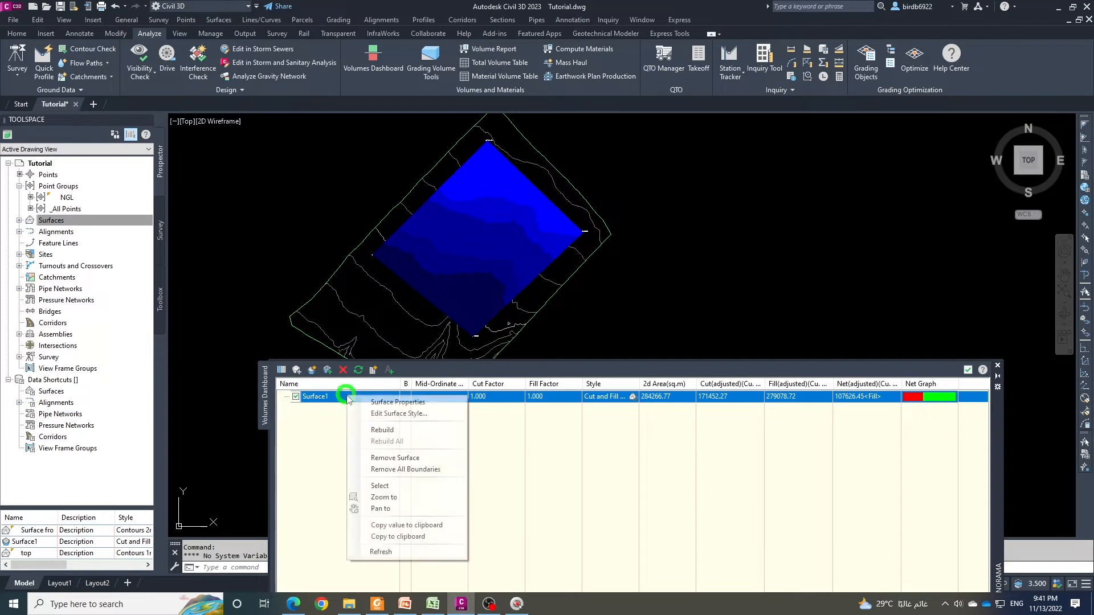
click(386, 403)
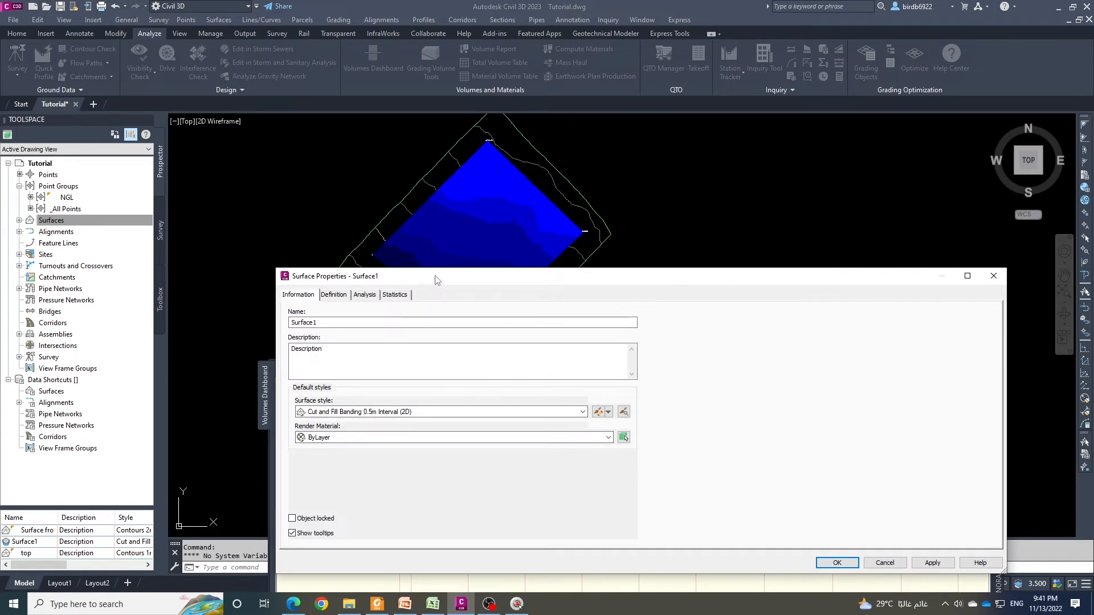
drag(436, 276, 471, 271)
click(401, 289)
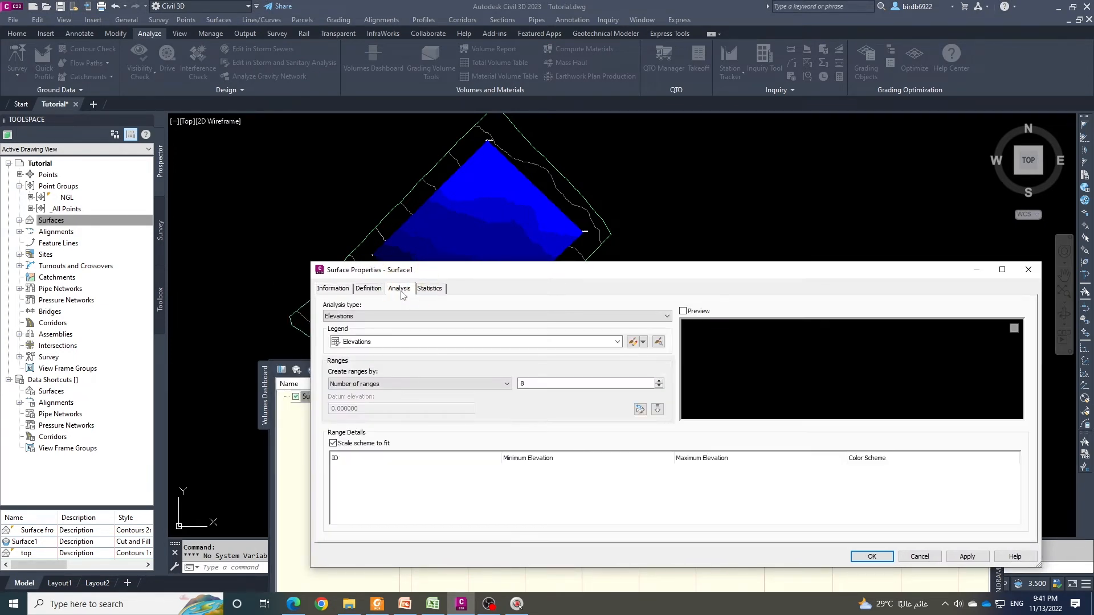
click(381, 384)
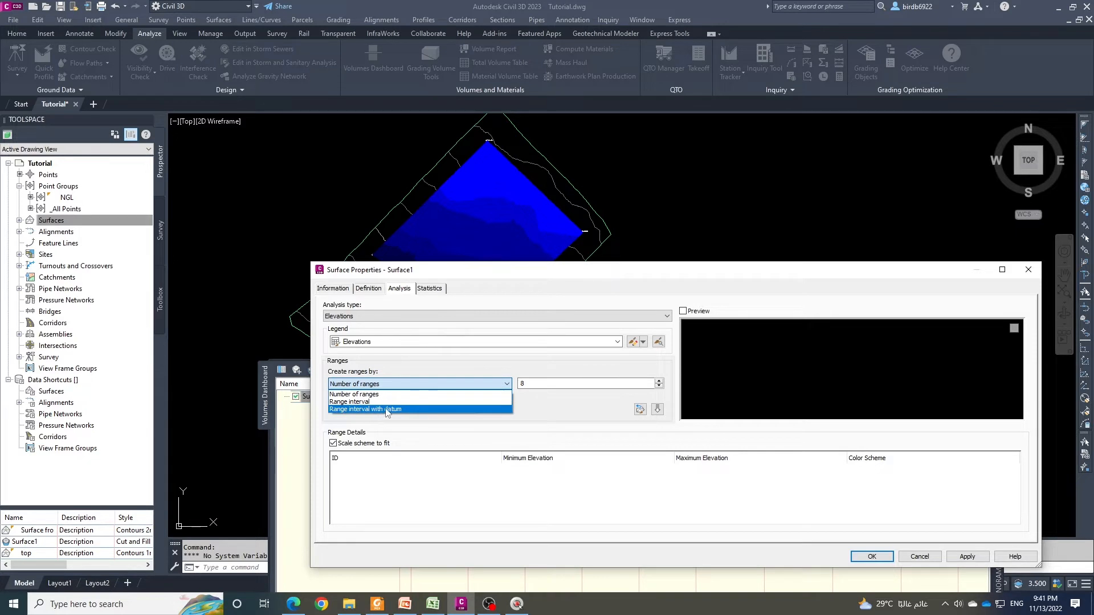
click(392, 410)
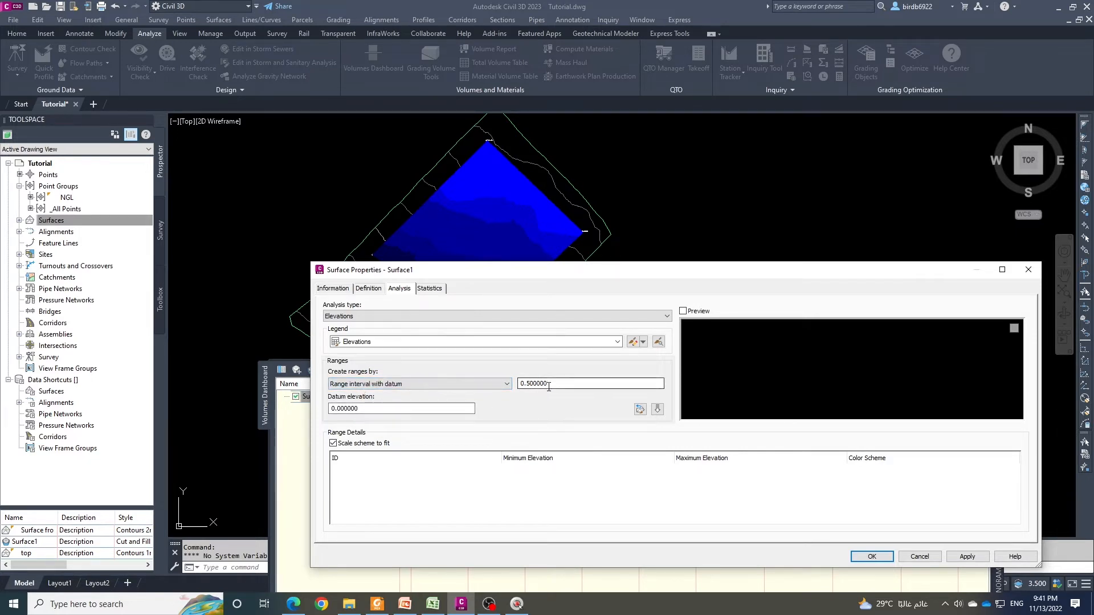
Run the elevation analysis with the 0.5 range interval, apply it to Surface1 and close the Volumes Dashboard.
click(658, 410)
scroll(899, 494, down, 4)
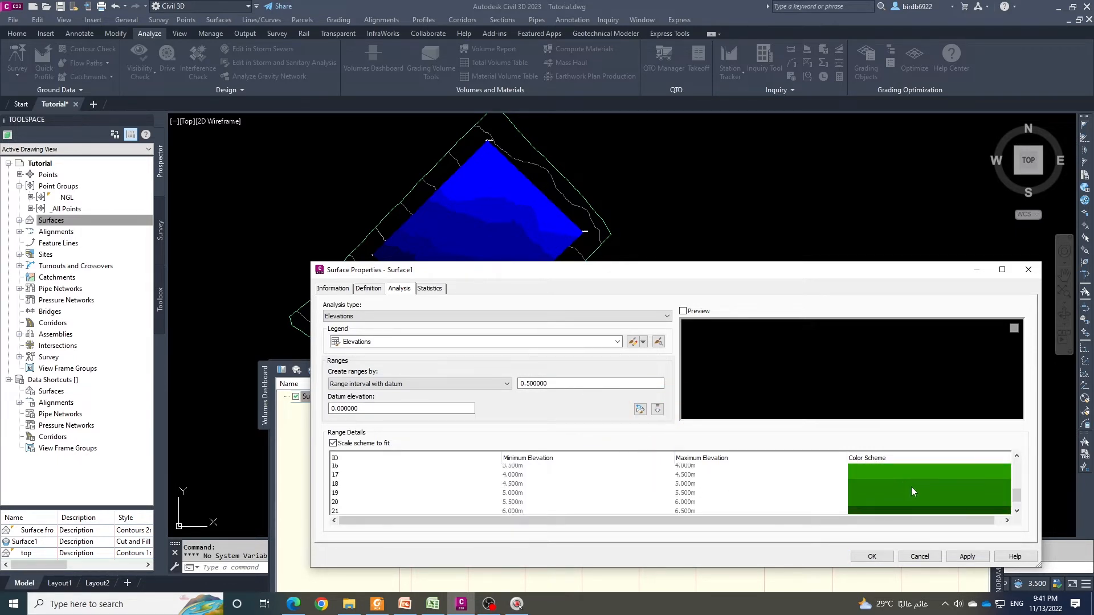
scroll(927, 492, up, 4)
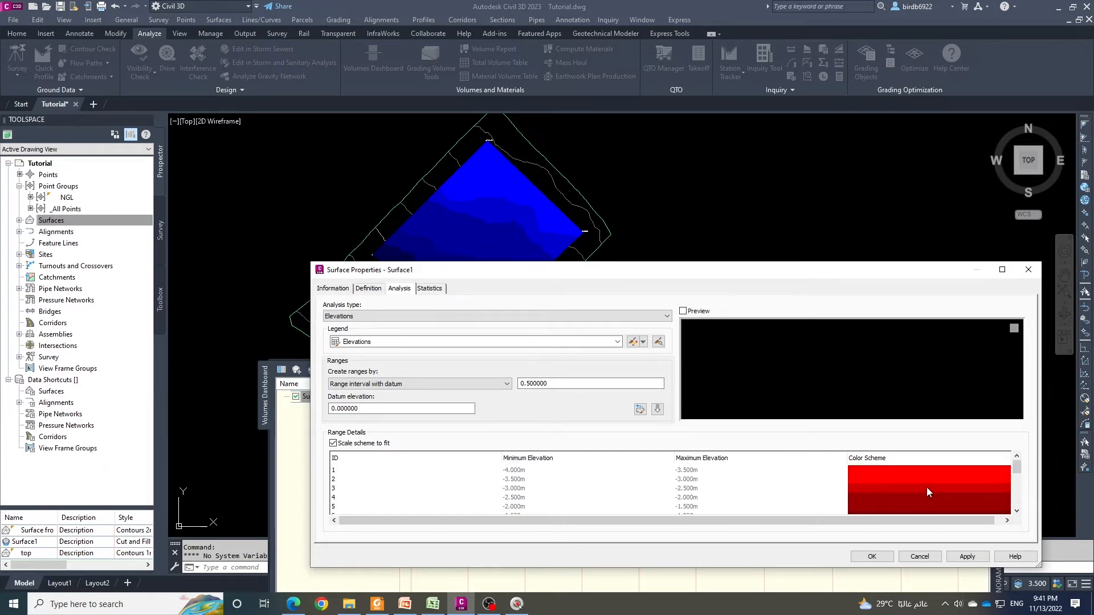
scroll(910, 497, down, 6)
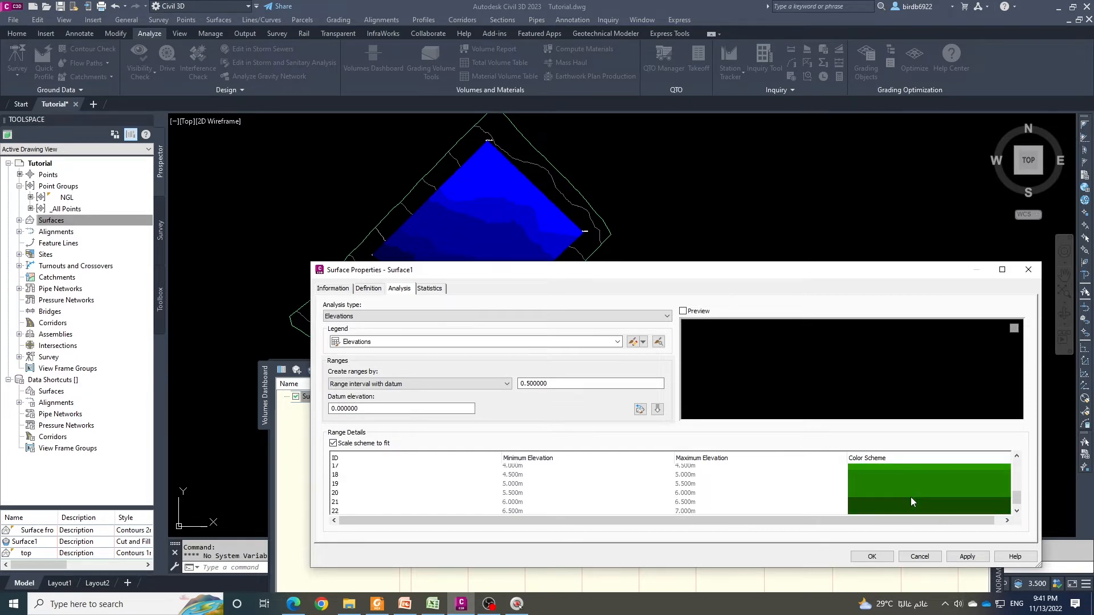
click(966, 557)
click(871, 558)
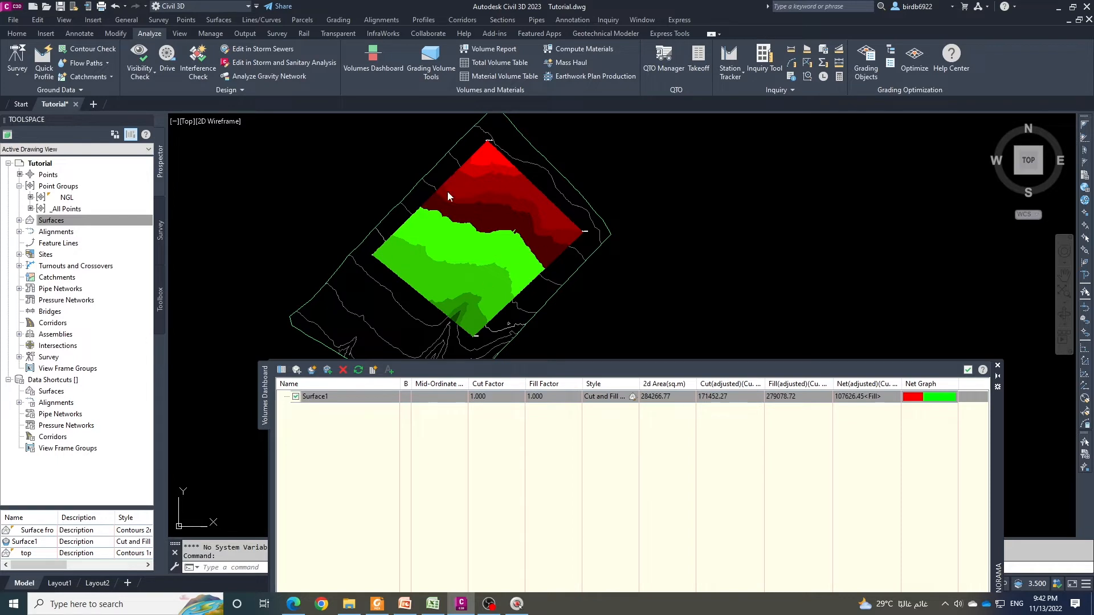
click(967, 371)
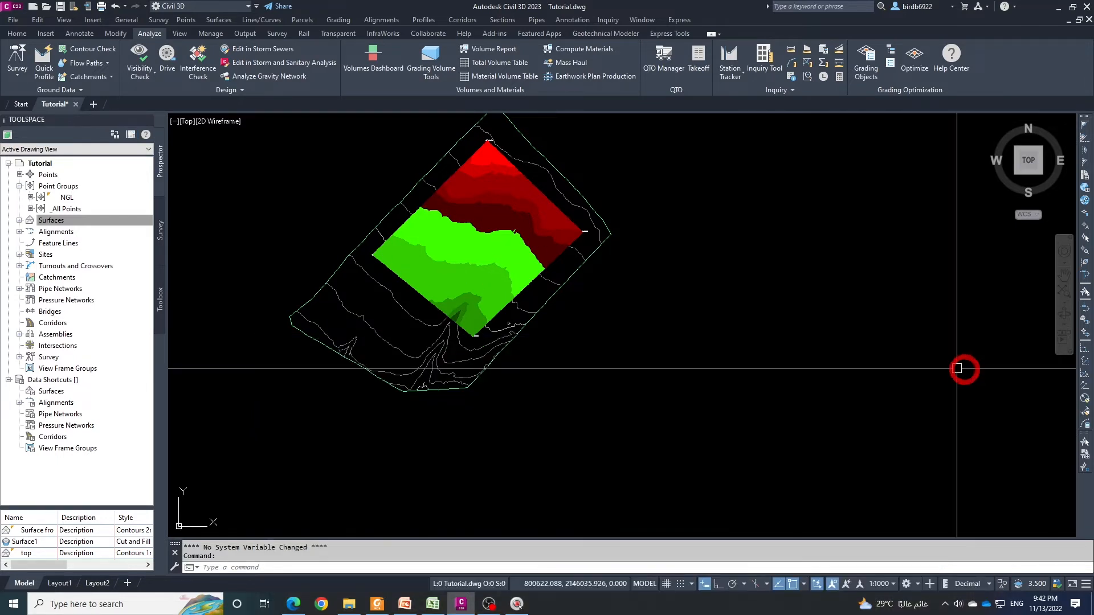
Send the cut and fill volume surface to the back of the display order, behind the lot lines and contours.
scroll(508, 215, up, 3)
scroll(563, 322, down, 2)
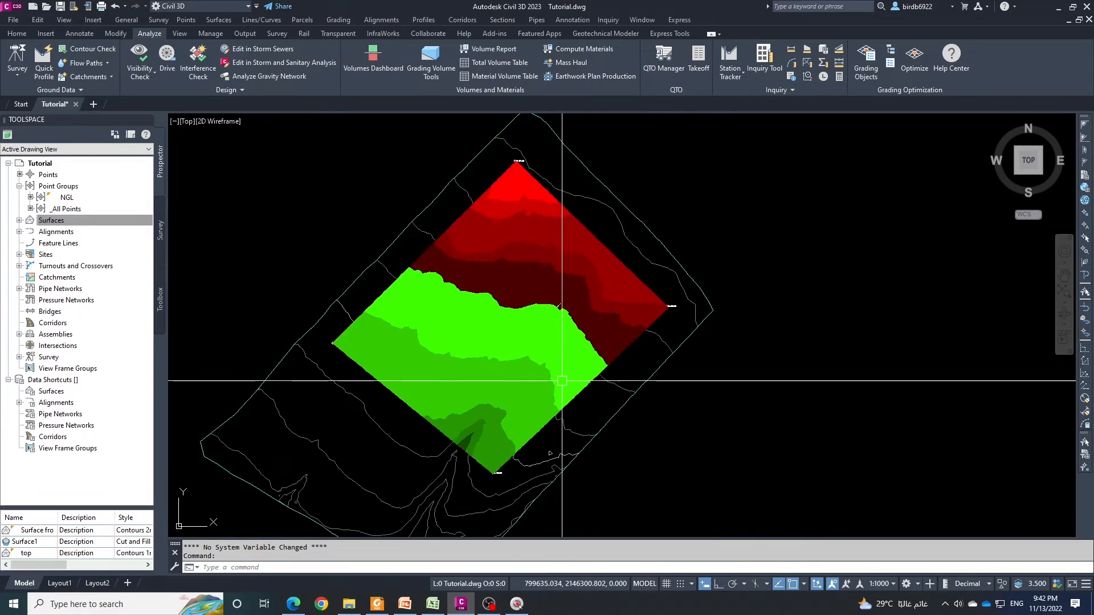
click(585, 388)
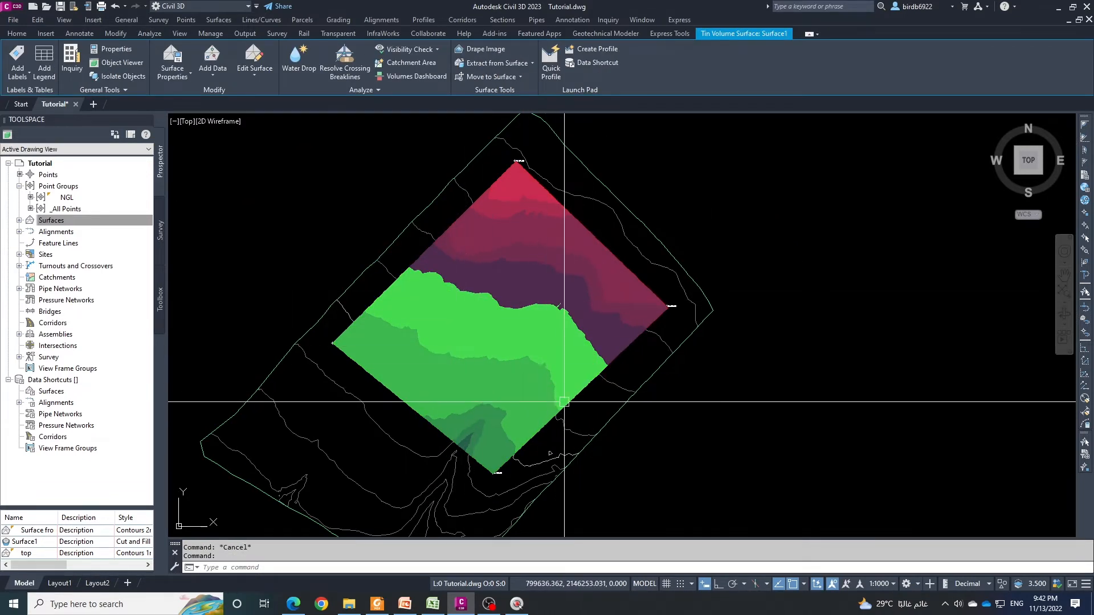
right_click(530, 329)
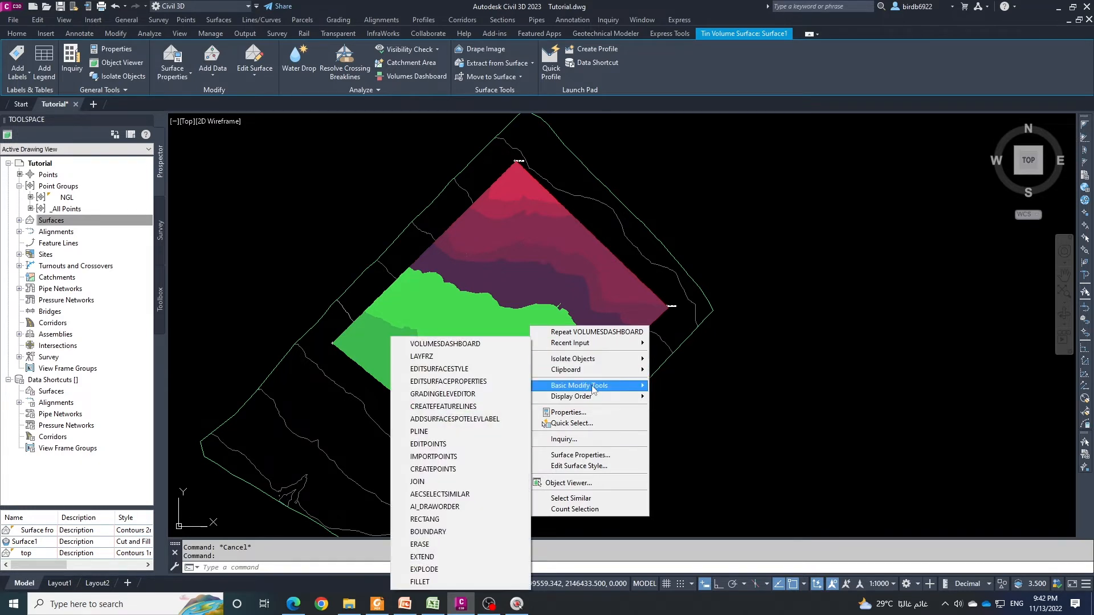
mouse_move(604, 399)
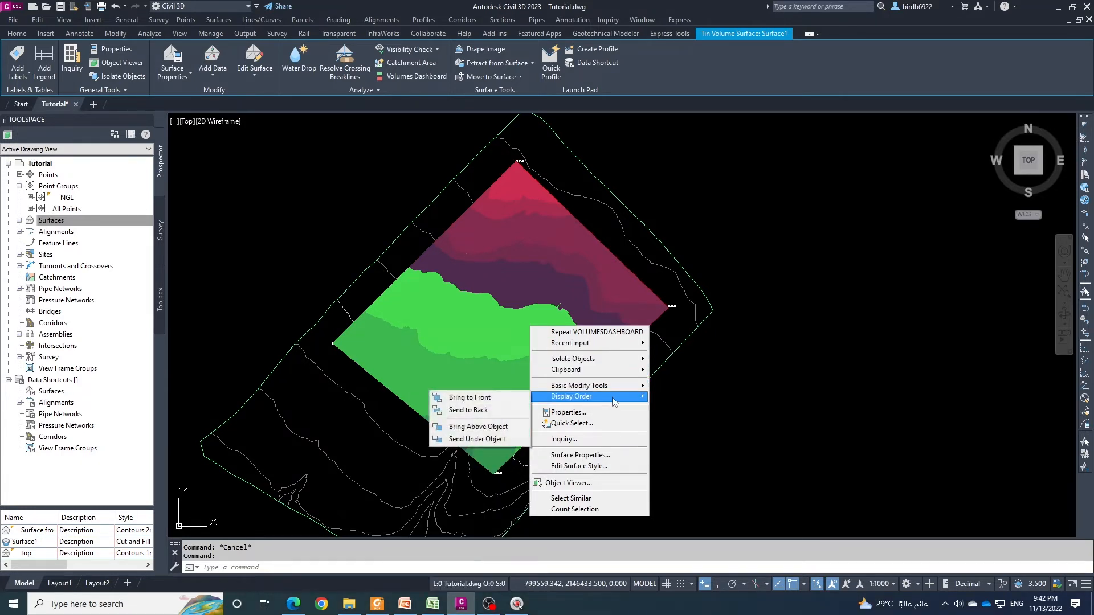
click(462, 411)
key(Escape)
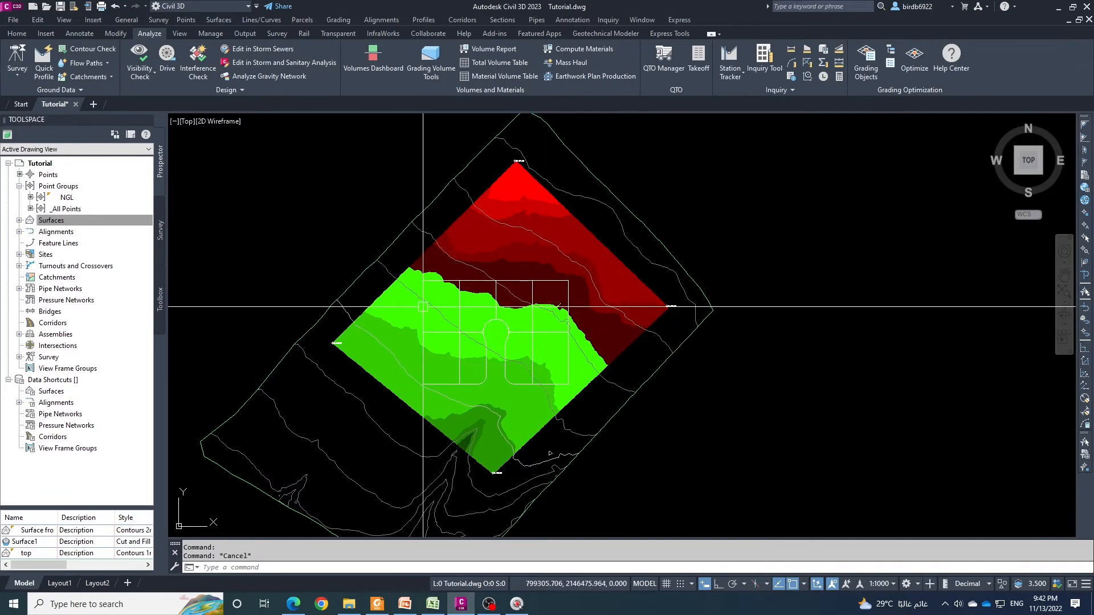
Reopen the Volumes Dashboard and move it clear of the lot layout.
scroll(396, 300, up, 4)
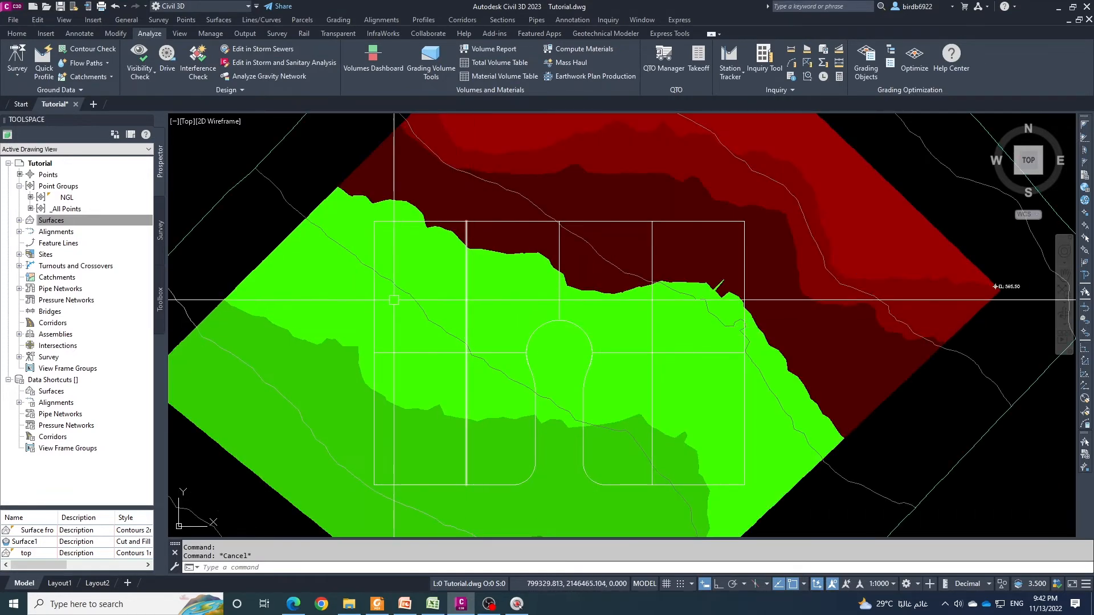
scroll(587, 282, down, 2)
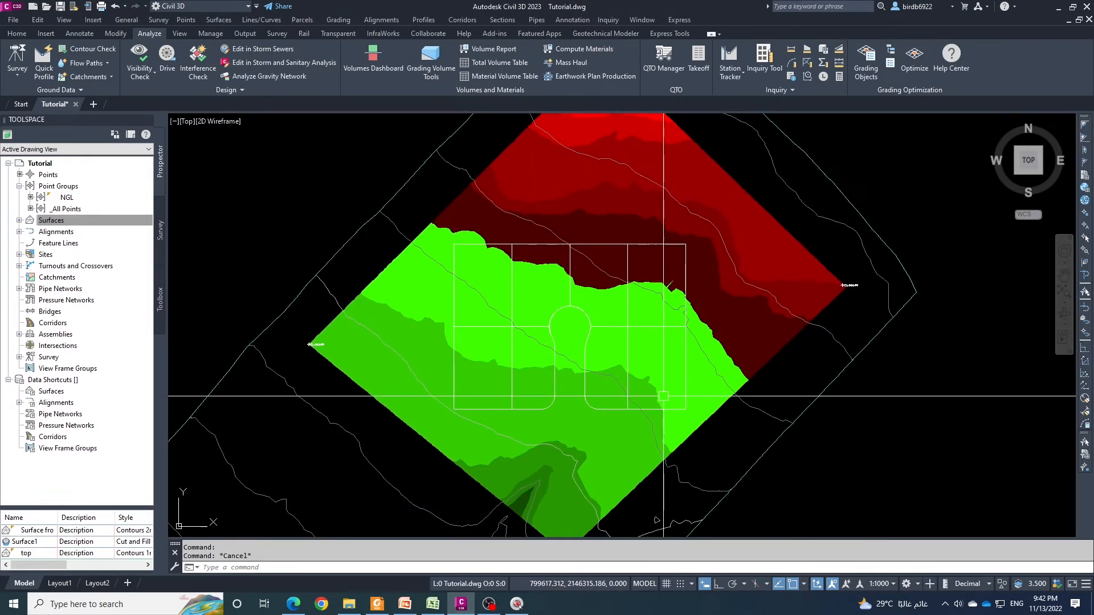
middle_drag(618, 369, 581, 369)
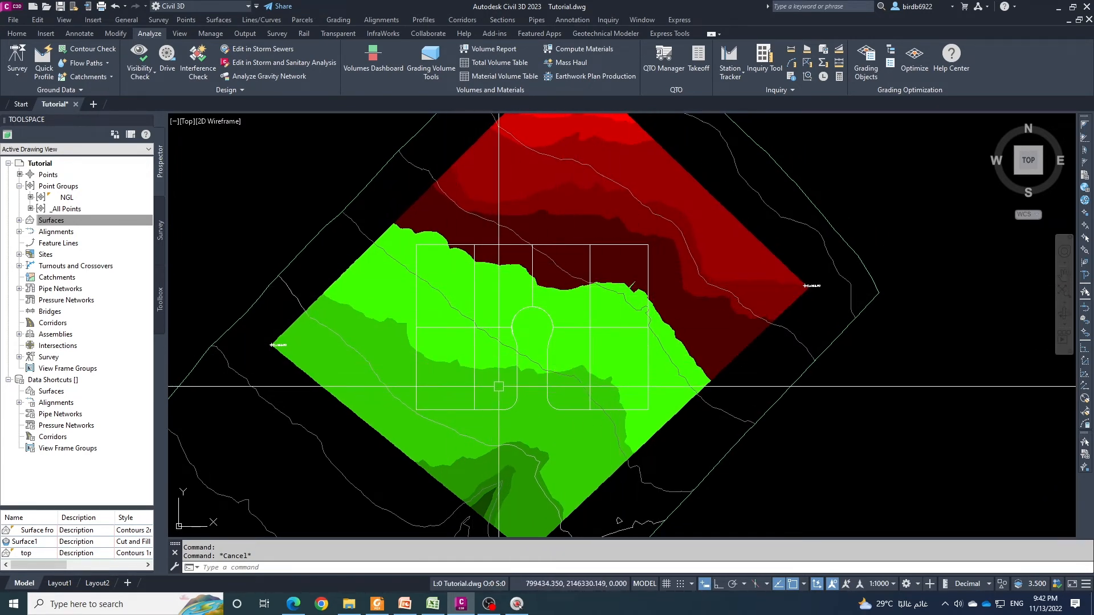
click(373, 57)
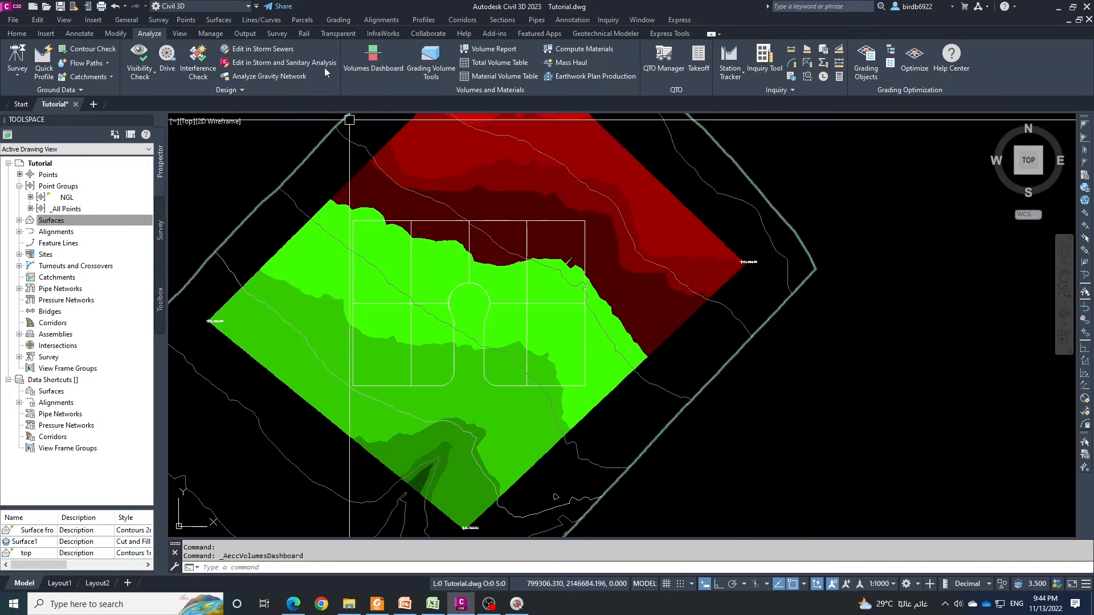
click(371, 69)
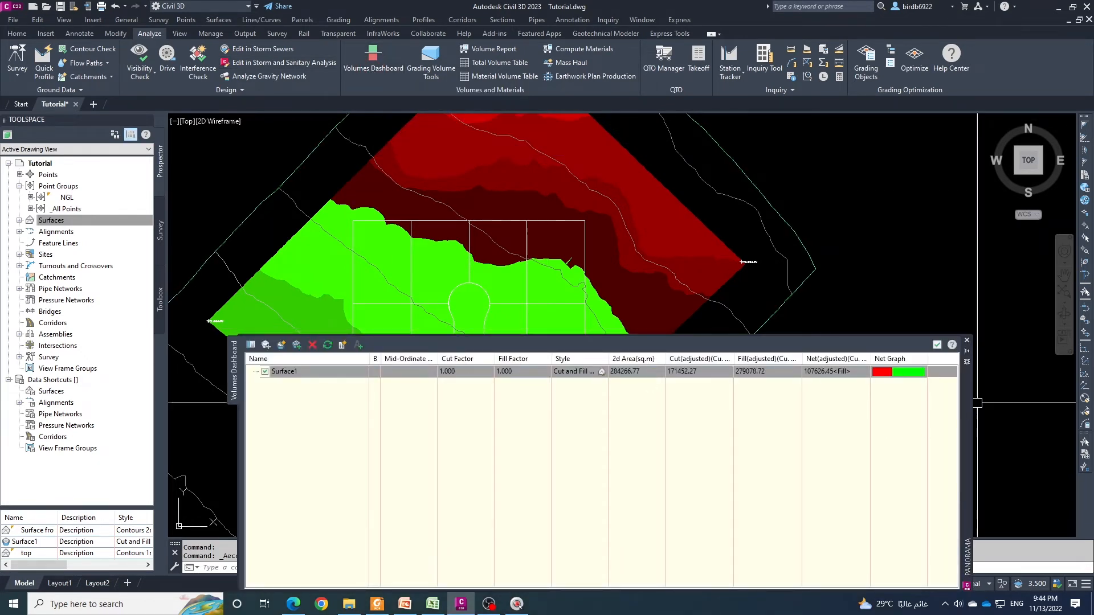
drag(967, 403, 964, 479)
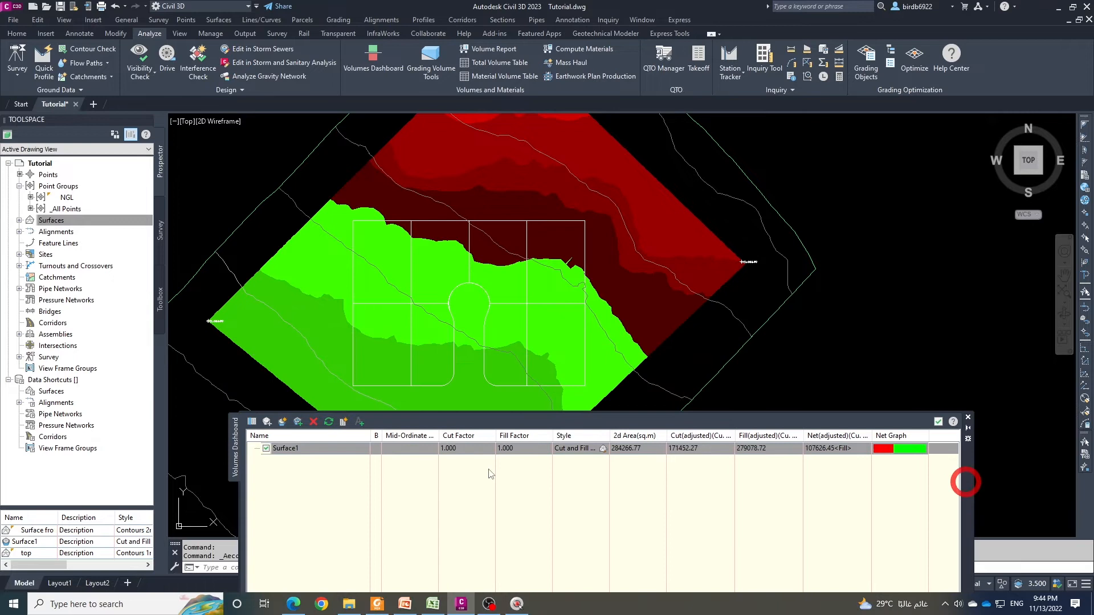
Add a bounded volume to Surface1 using the southwest corner lot, and highlight its boundary from the expanded surface entry.
click(325, 448)
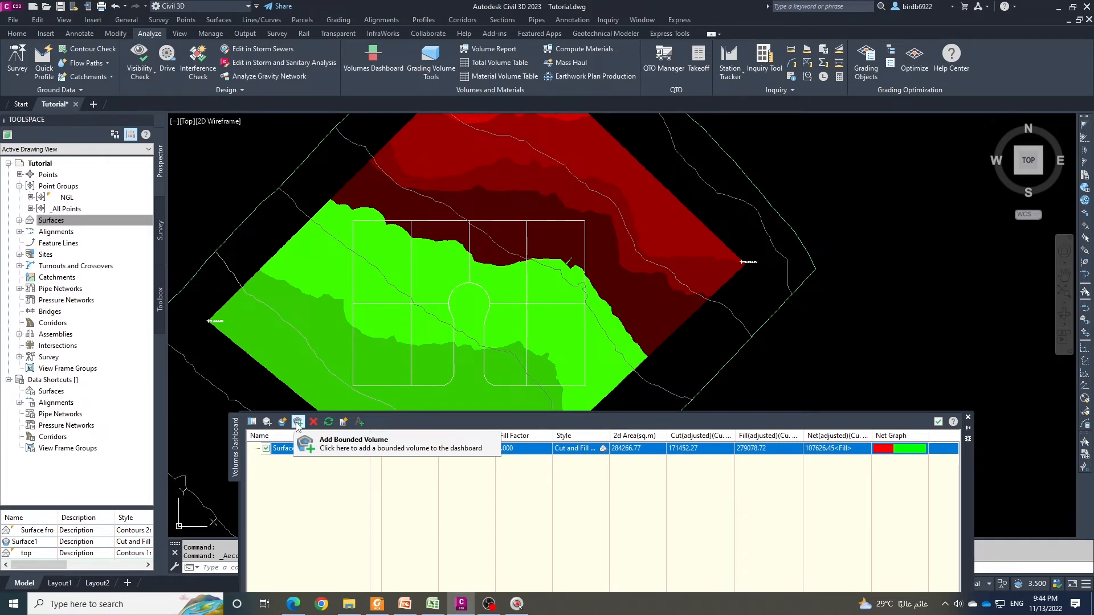
click(298, 422)
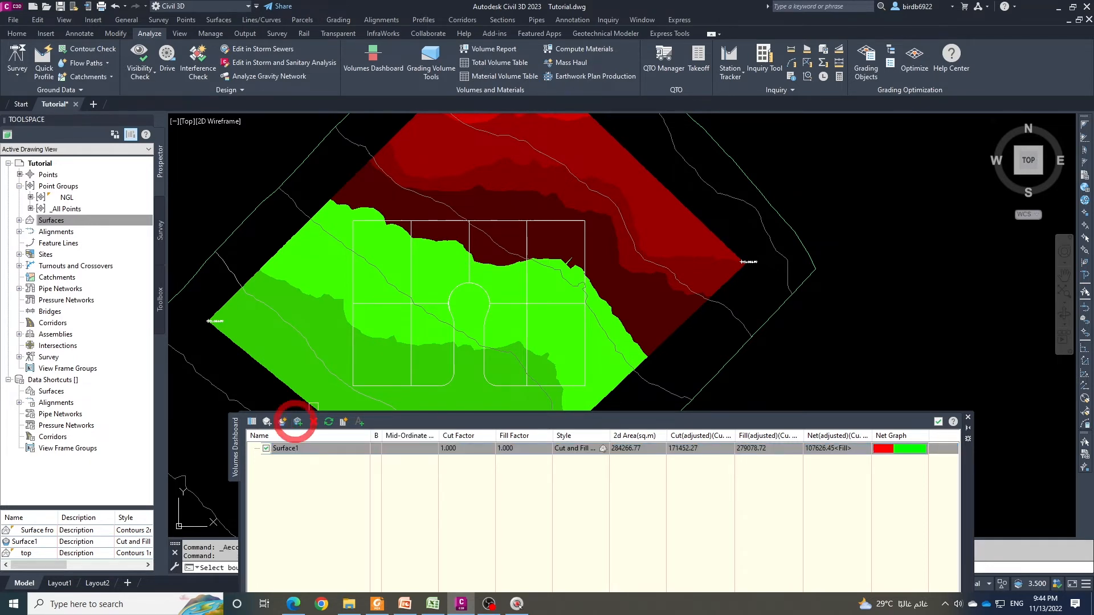
click(410, 327)
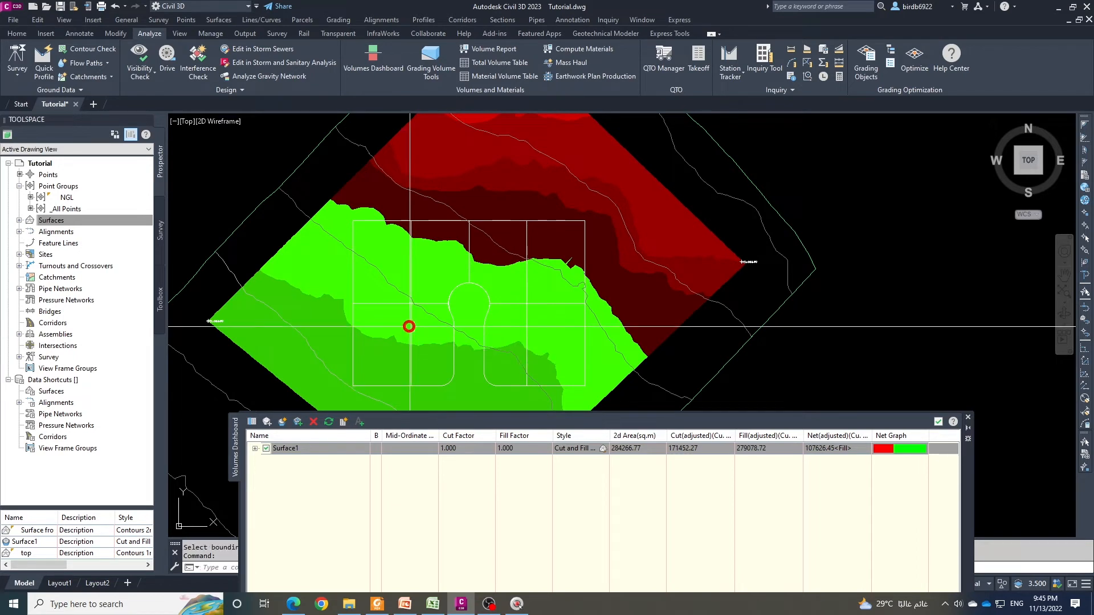
click(255, 449)
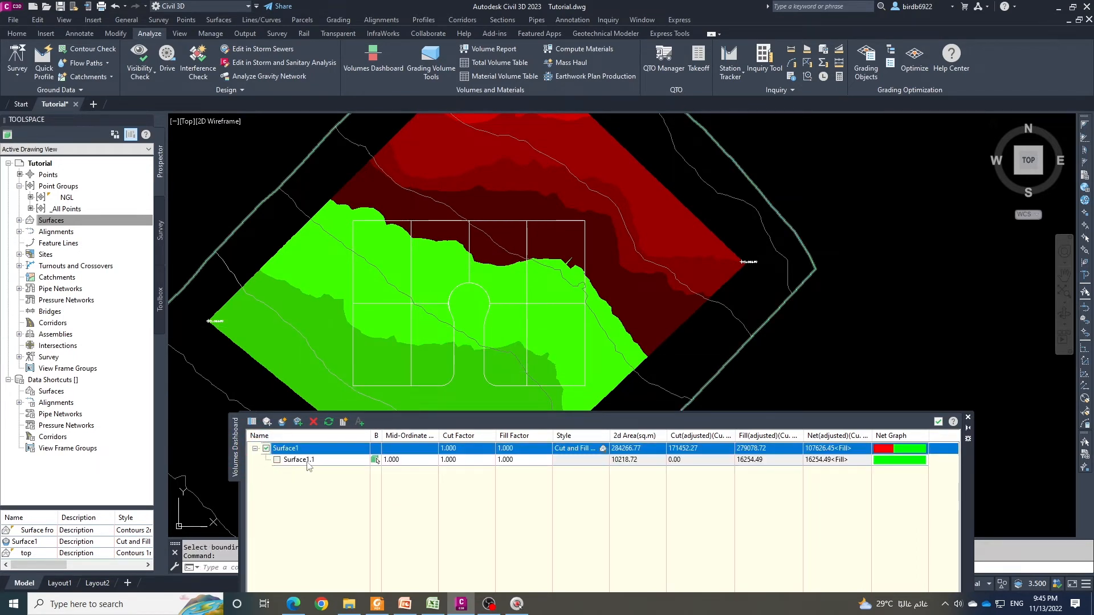
click(324, 461)
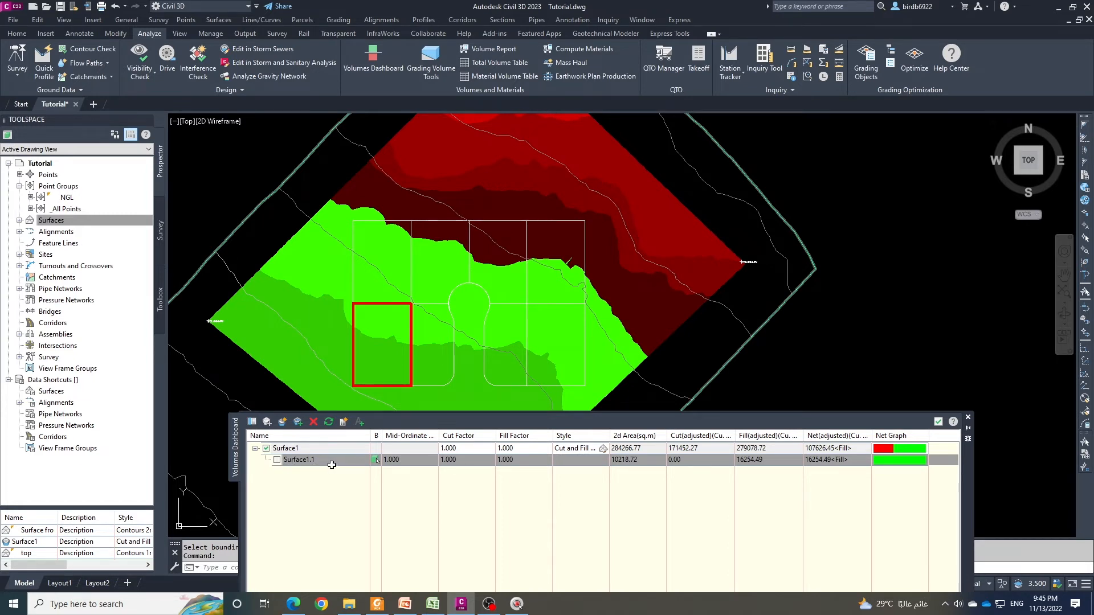
Add a separate bounded volume for each of the first three lots of the northern row, from west to east.
click(297, 422)
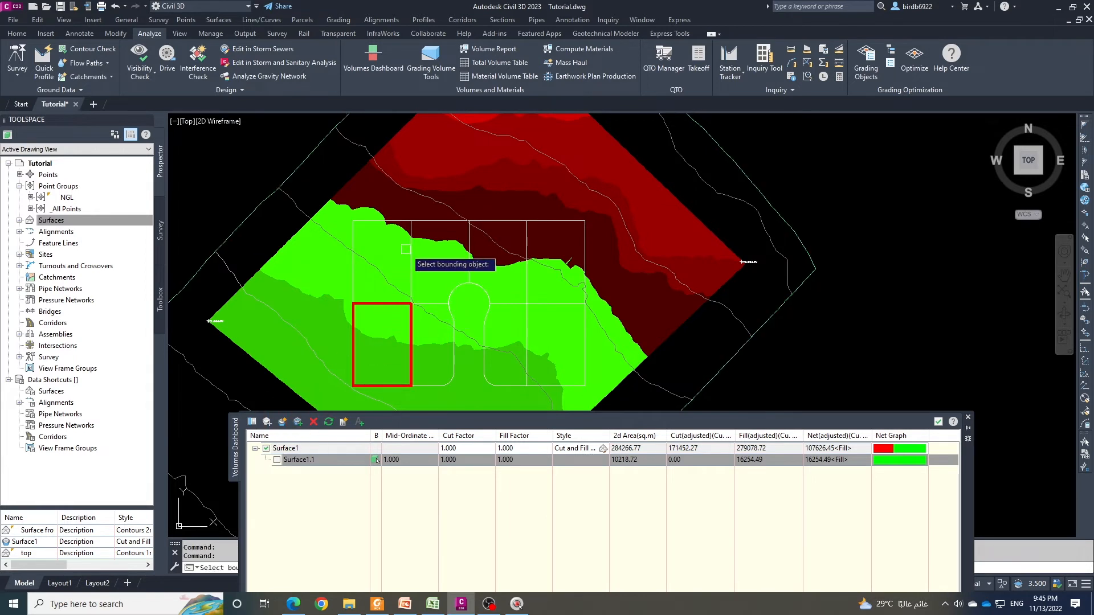
click(391, 229)
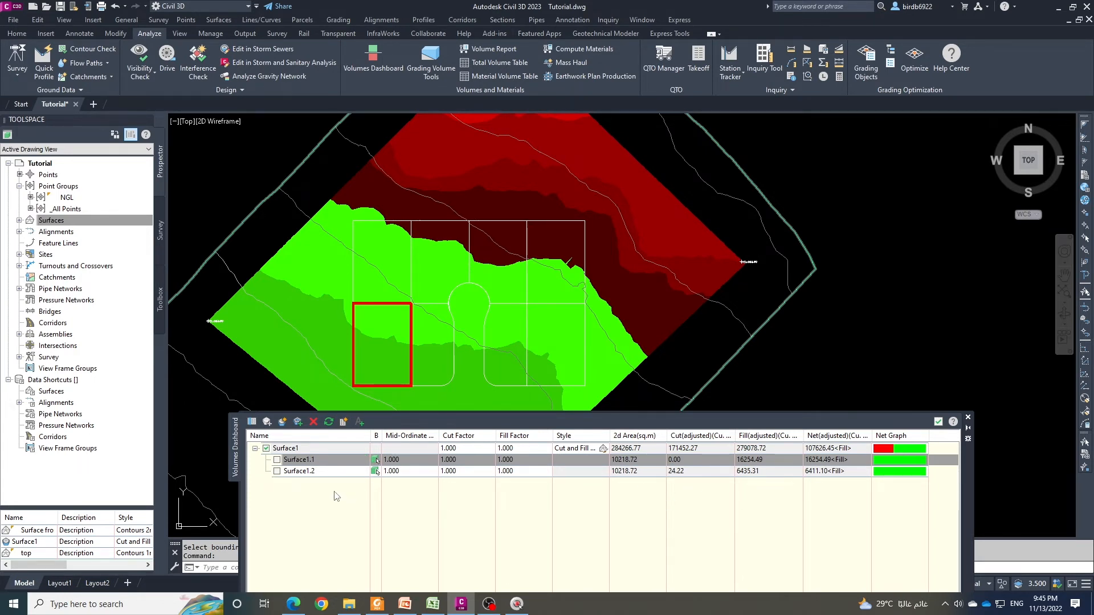
click(297, 422)
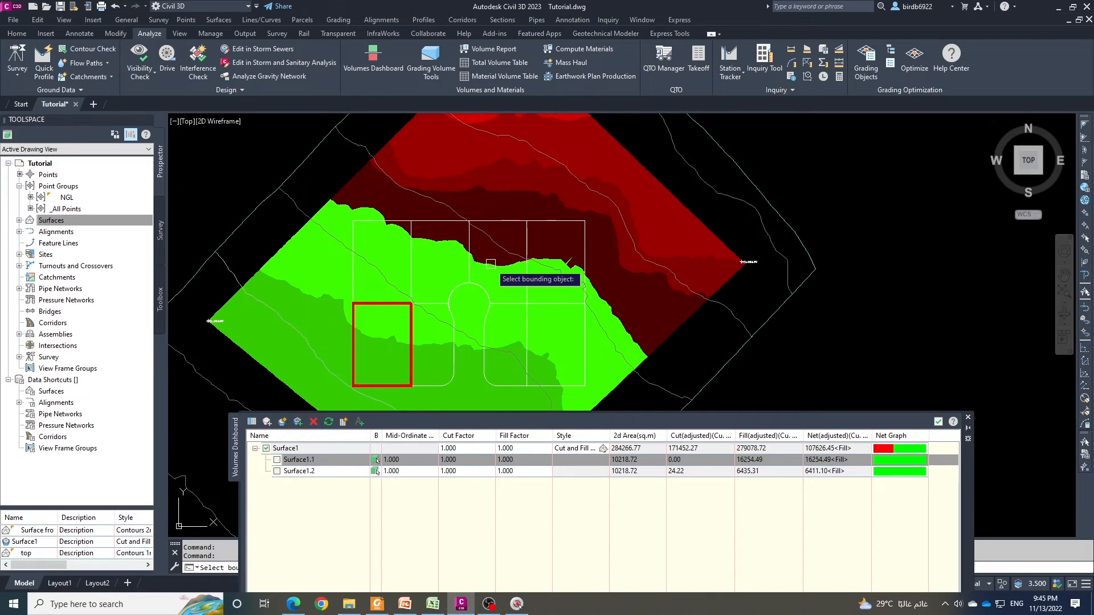
click(442, 233)
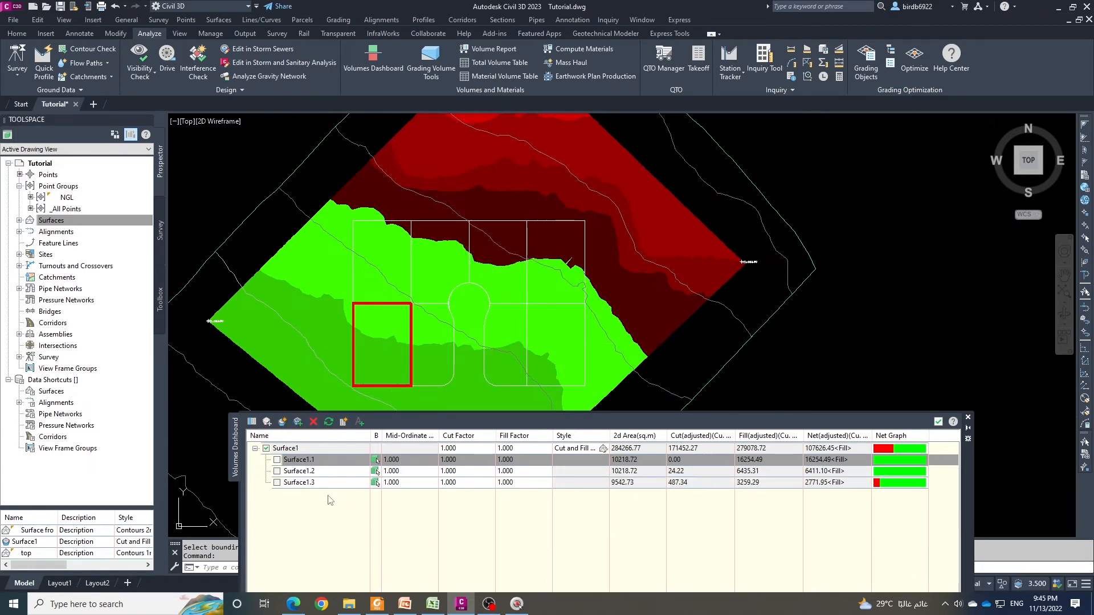
click(297, 422)
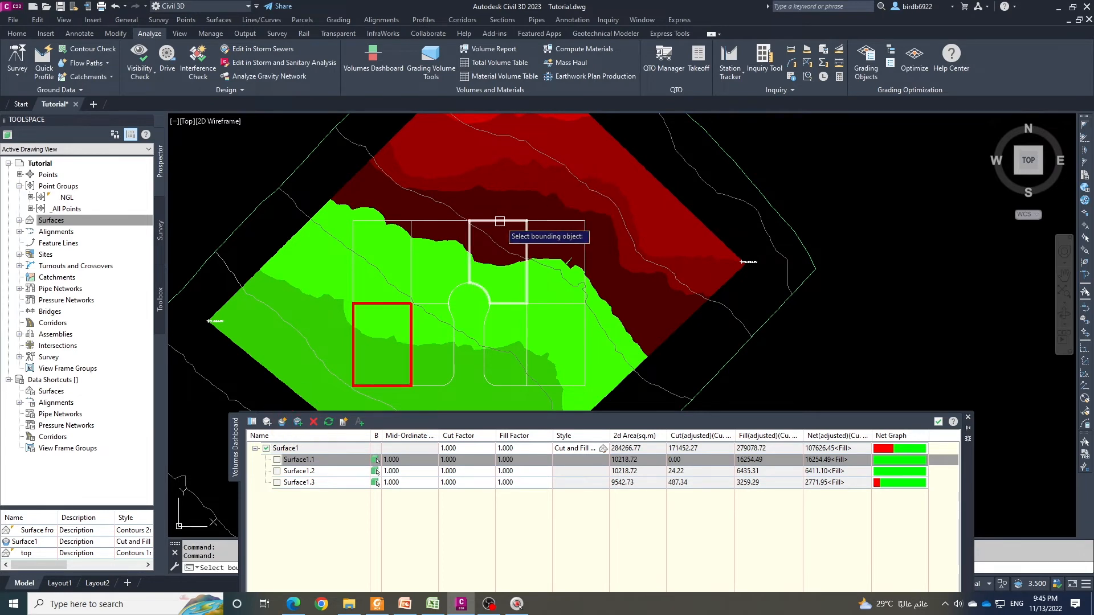
click(544, 244)
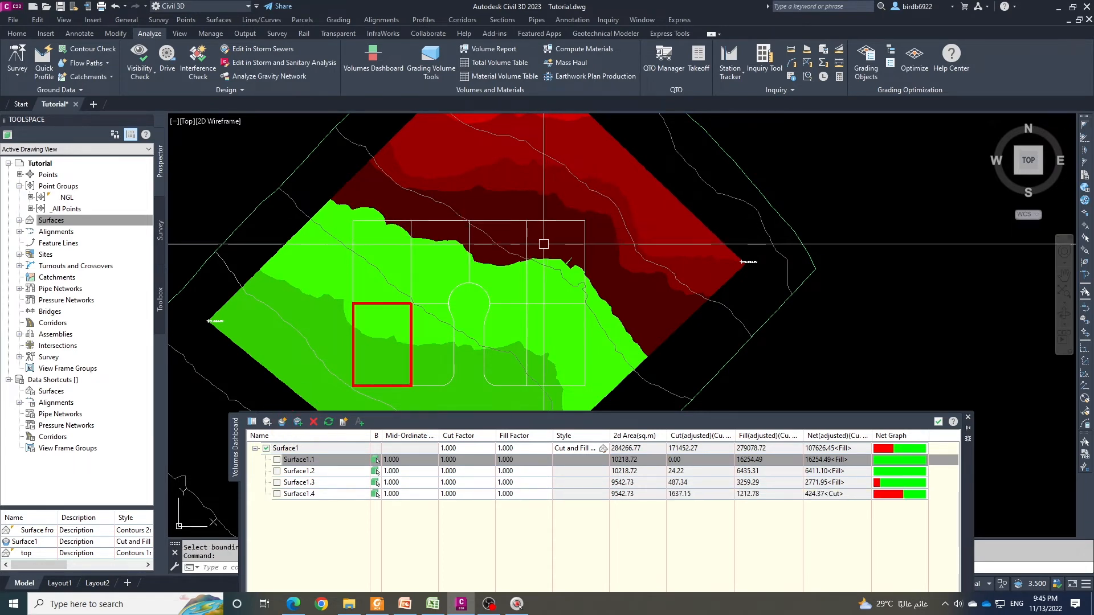
Add a separate bounded volume for the northeast corner lot, the southeast corner lot, and the curved lot just west of the latter.
click(298, 421)
click(579, 221)
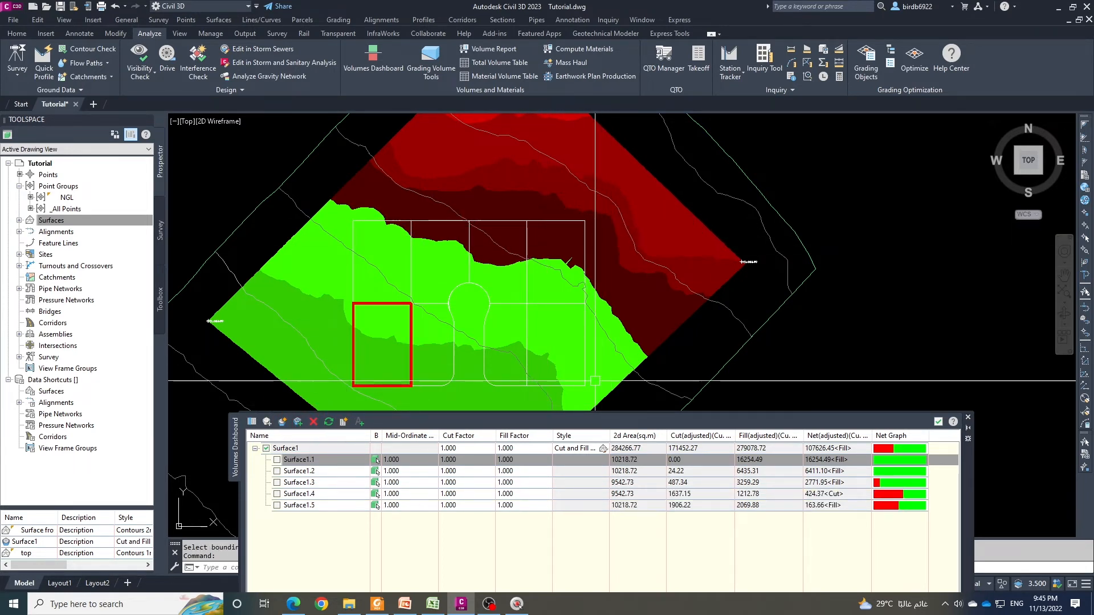
click(298, 421)
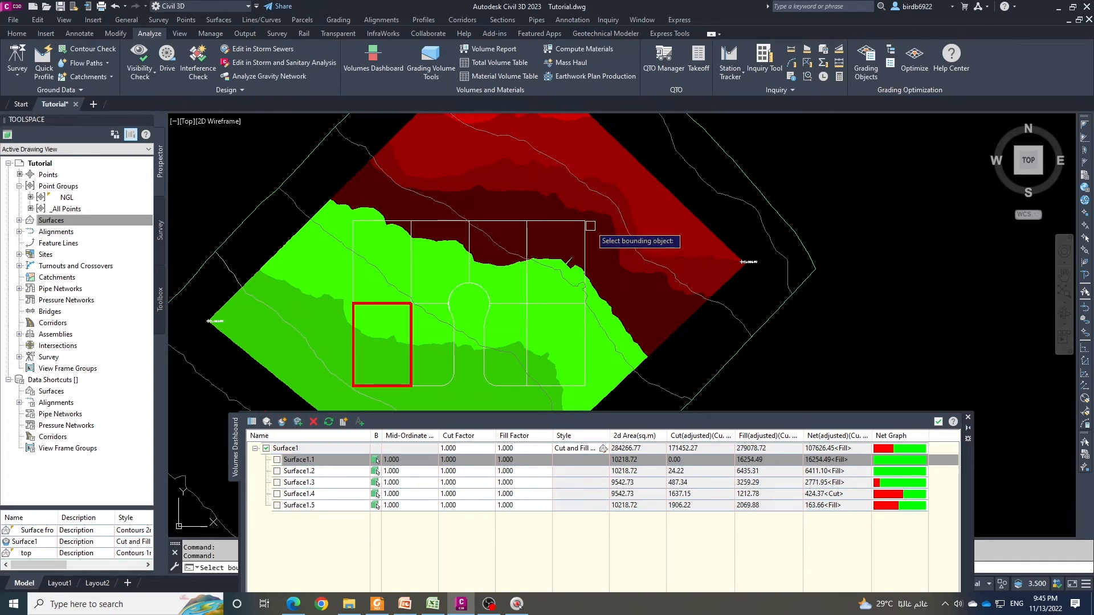
click(582, 342)
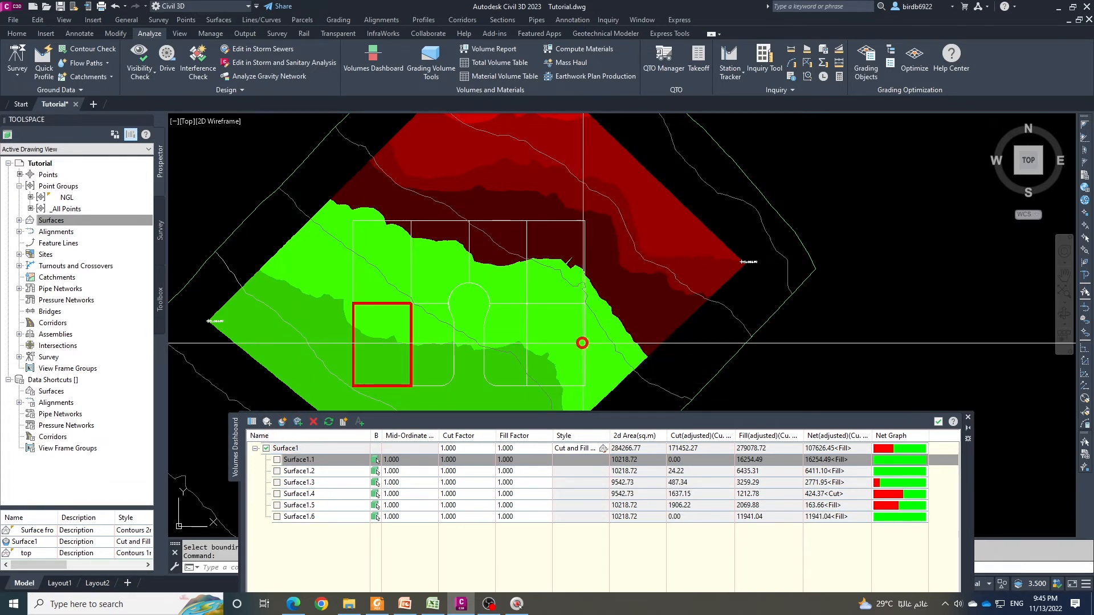
click(298, 422)
click(527, 321)
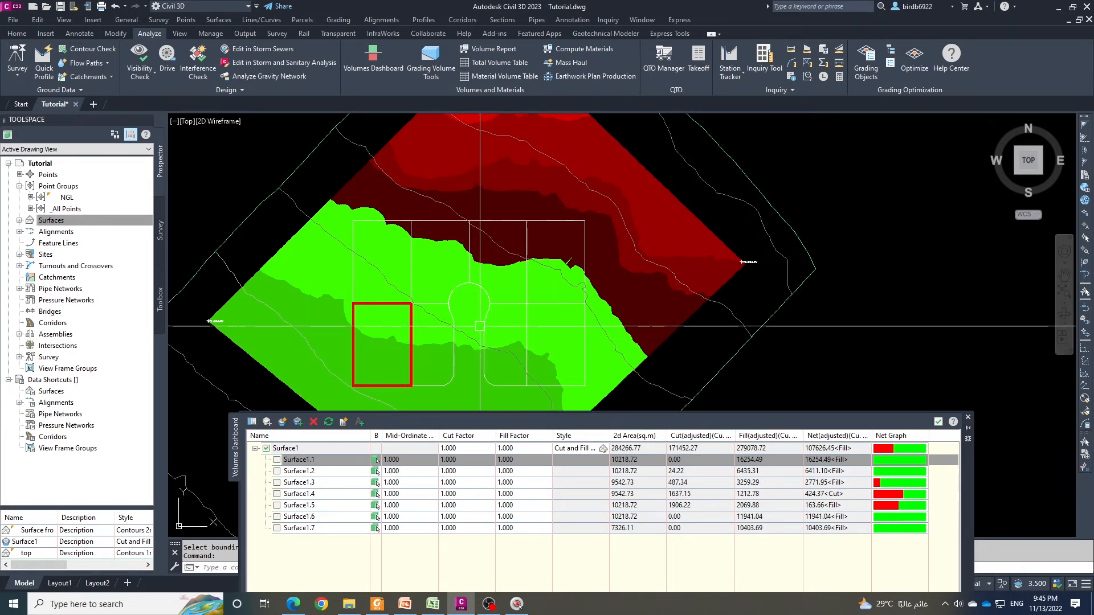
Highlight the boundaries of bounded volumes Surface1.2 through Surface1.7 one after another to match each entry with its lot.
click(329, 471)
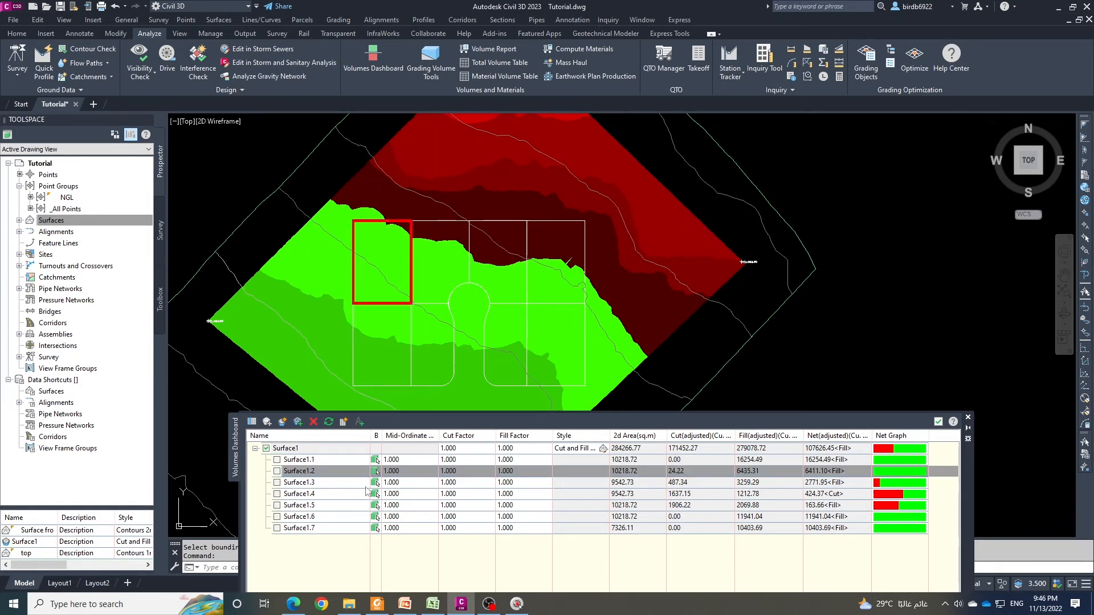
click(335, 483)
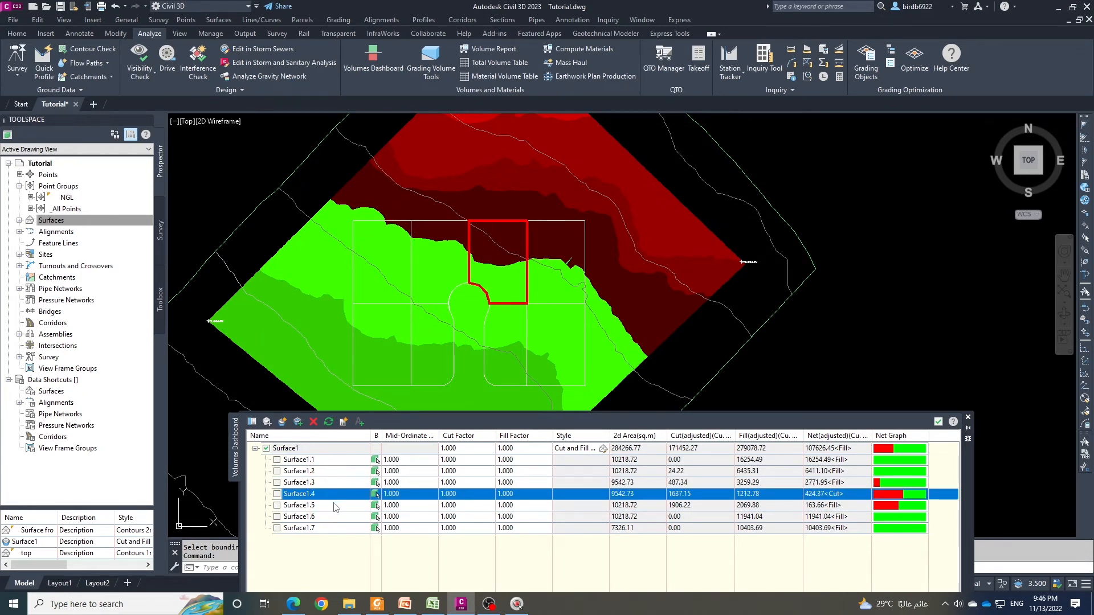
click(335, 506)
click(331, 518)
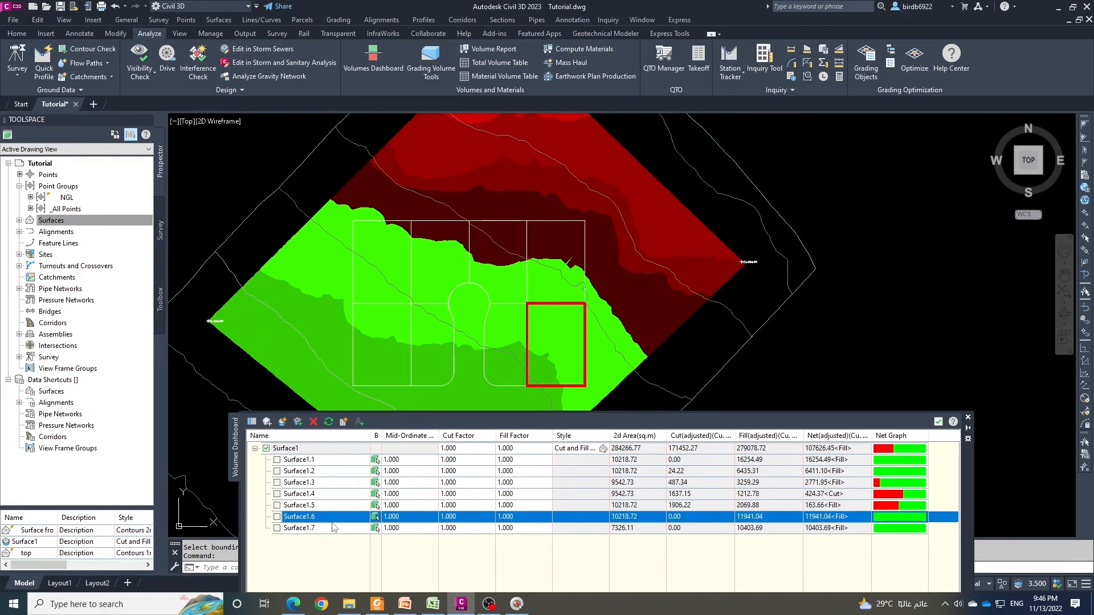
click(326, 529)
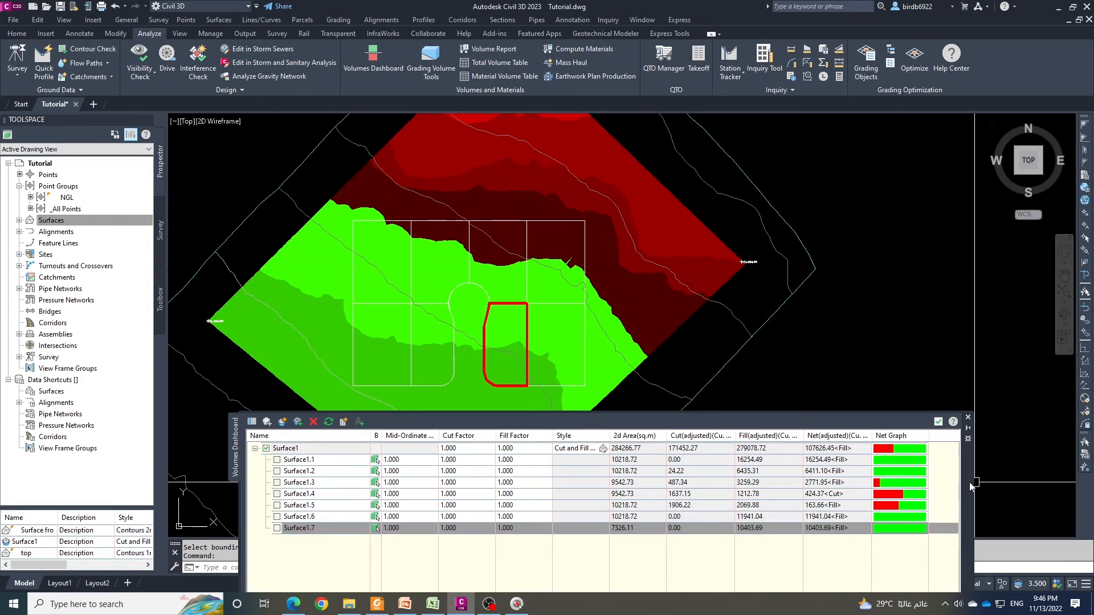
Enlarge the dashboard's visible area, exclude the overall Surface1 entry, and include only bounded volumes Surface1.1 through Surface1.7.
drag(973, 489, 916, 422)
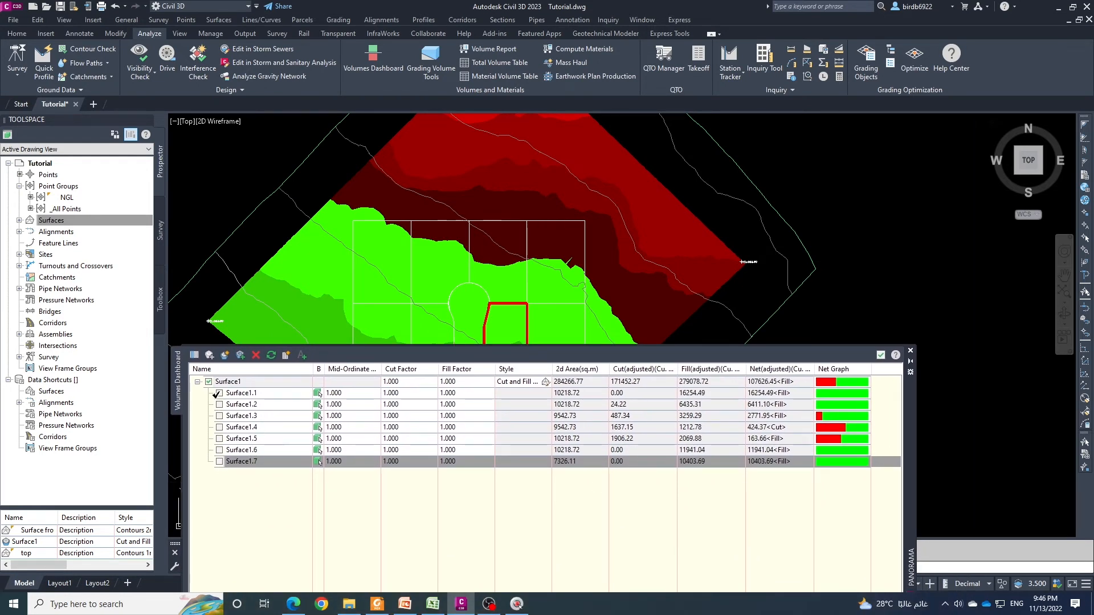
click(218, 404)
click(209, 381)
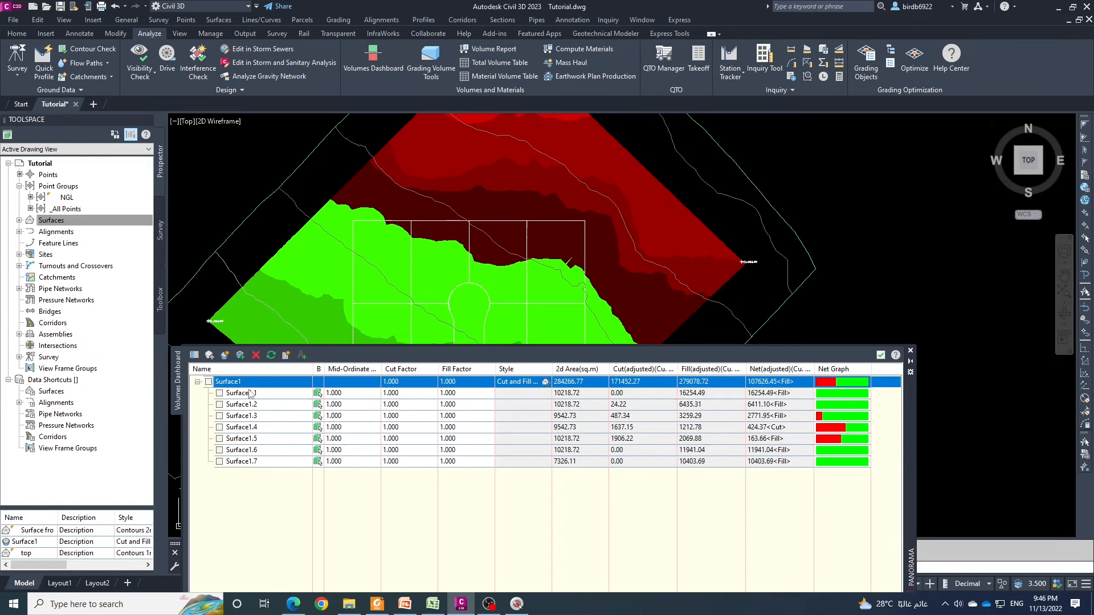
click(219, 393)
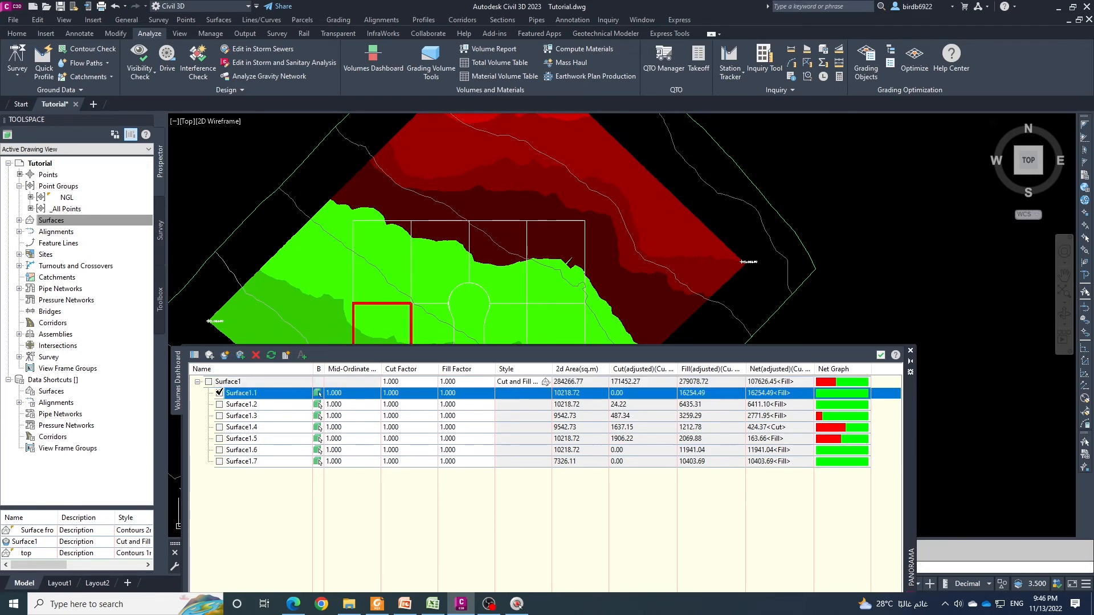
click(219, 405)
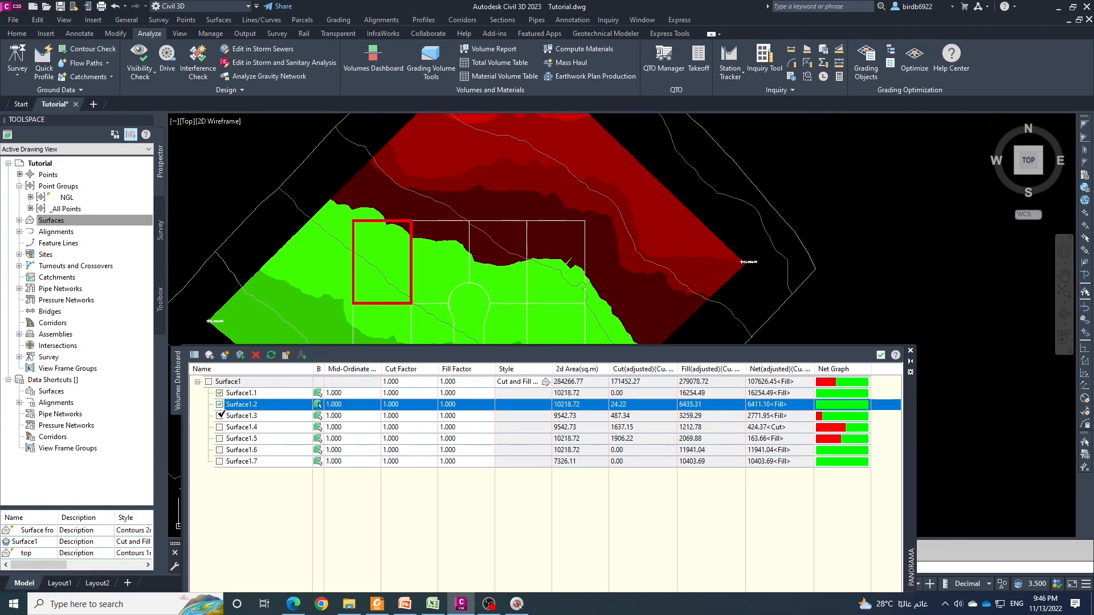
click(219, 416)
click(220, 427)
click(219, 438)
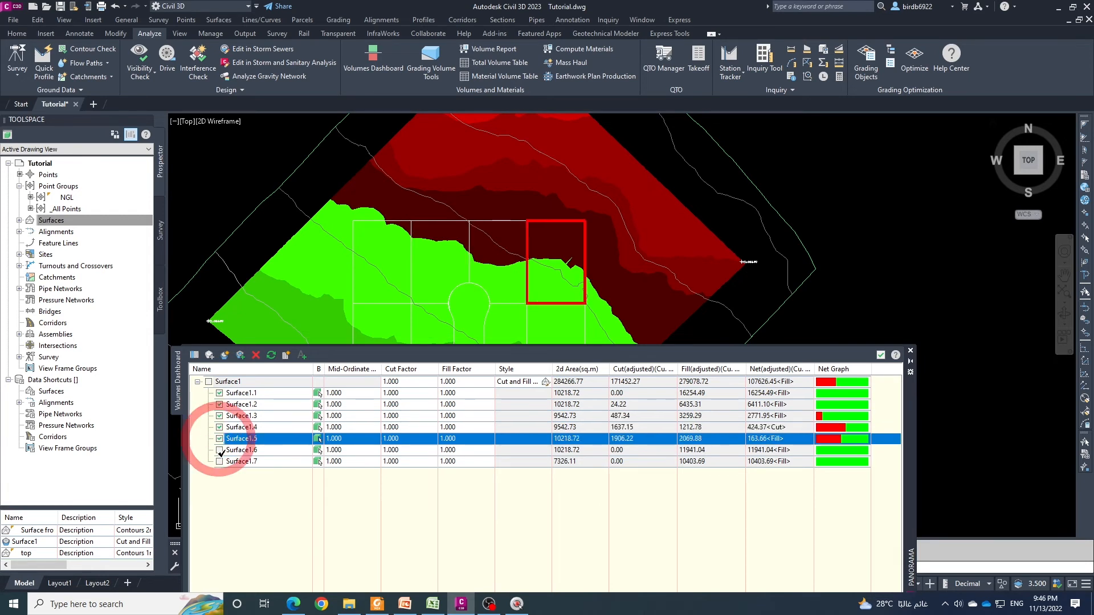
click(219, 450)
click(220, 461)
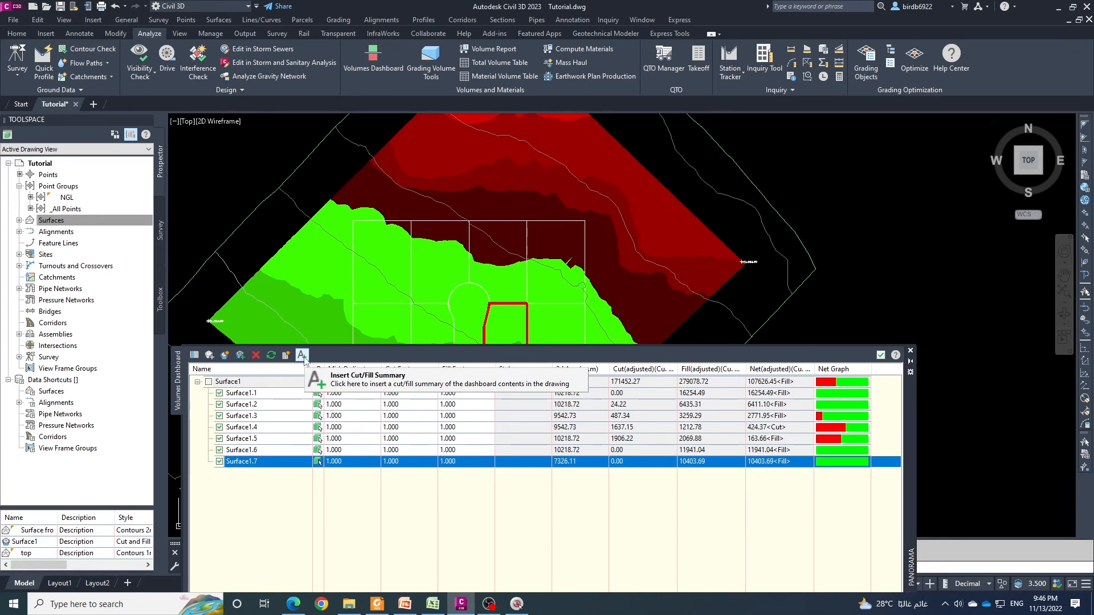
Insert a cut/fill summary of the seven bounded volumes in the empty drawing area east of the surface.
click(302, 356)
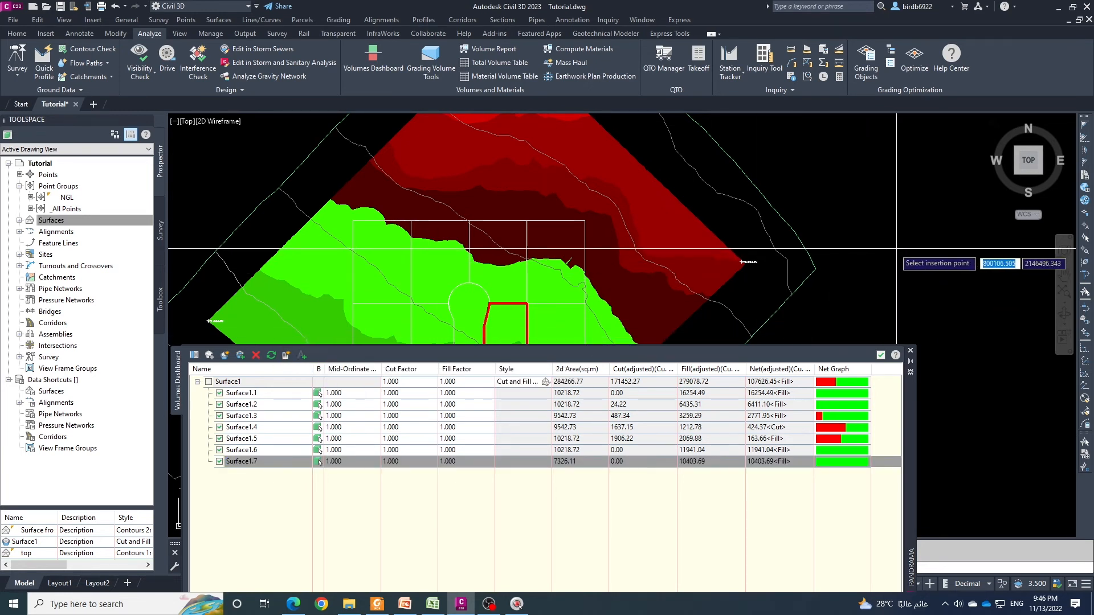
click(877, 247)
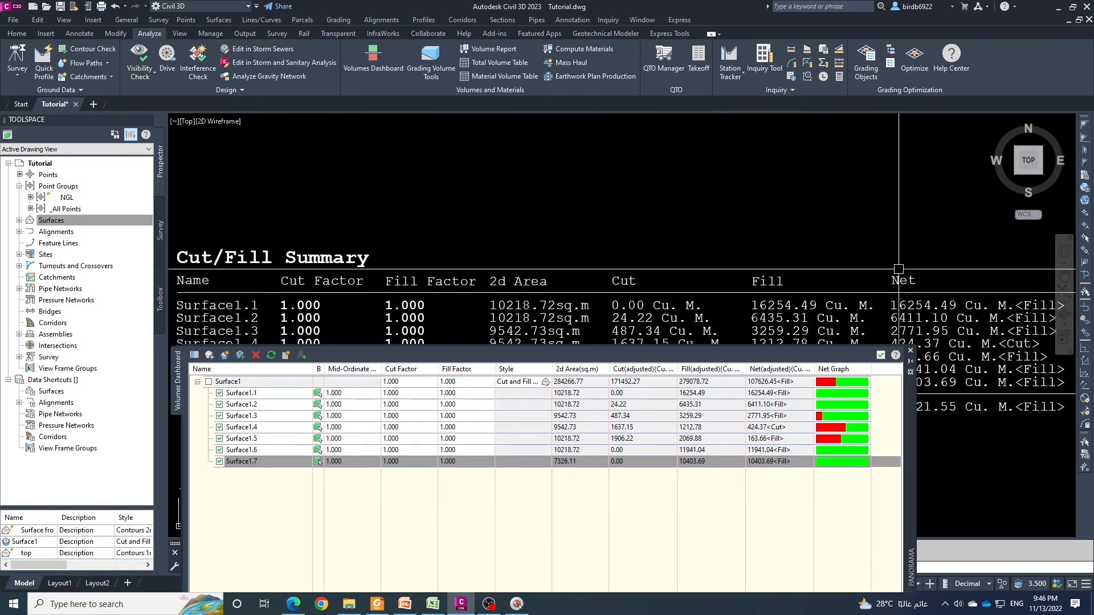
scroll(756, 215, down, 4)
scroll(681, 299, up, 4)
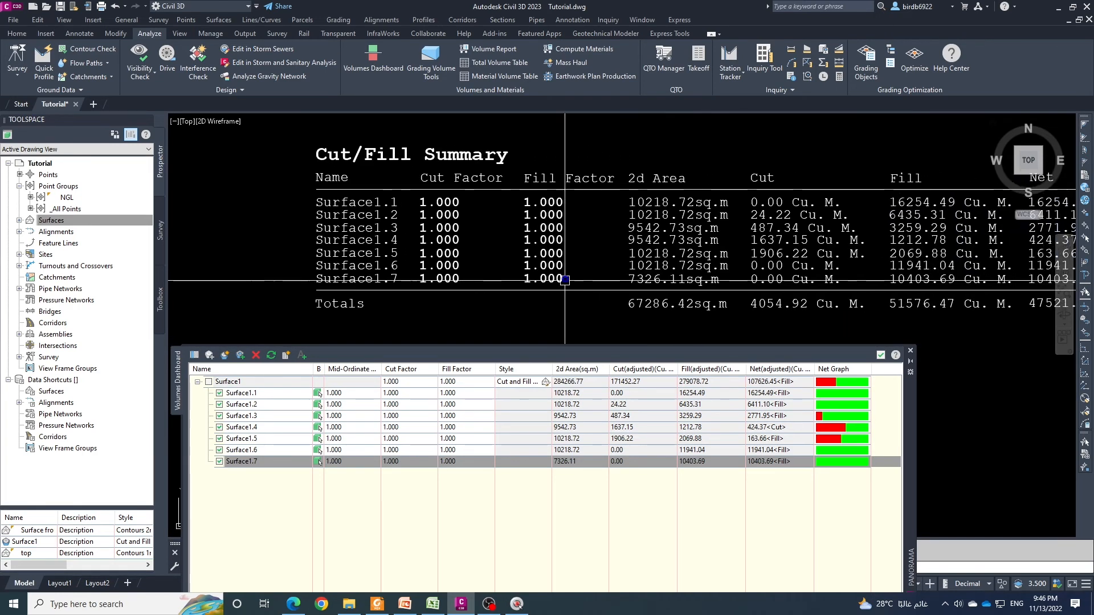
scroll(569, 257, down, 3)
scroll(507, 212, up, 2)
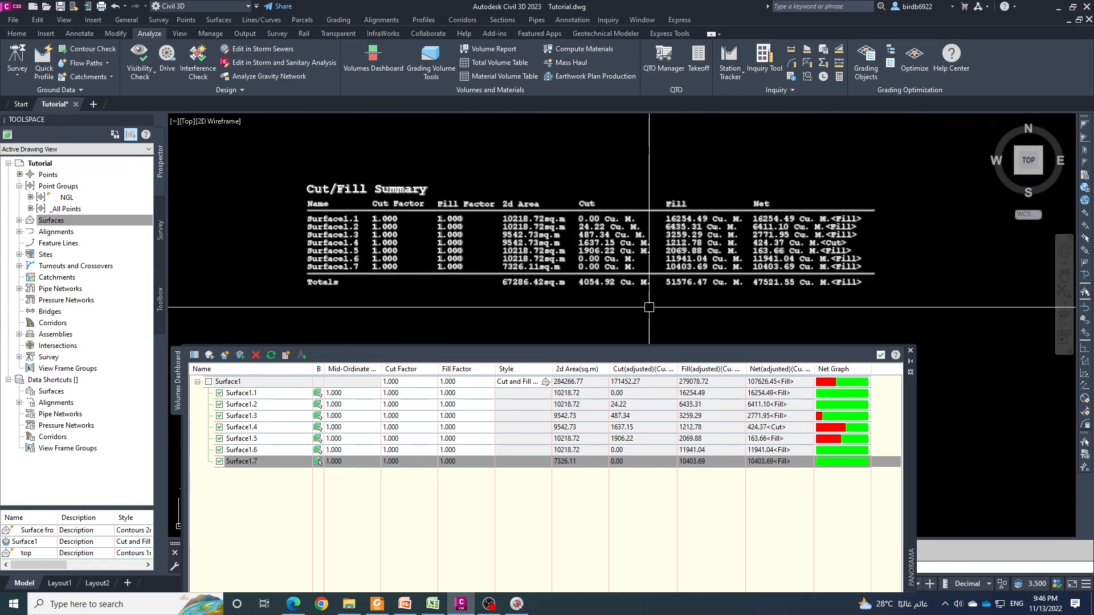
scroll(323, 251, up, 2)
scroll(347, 239, down, 3)
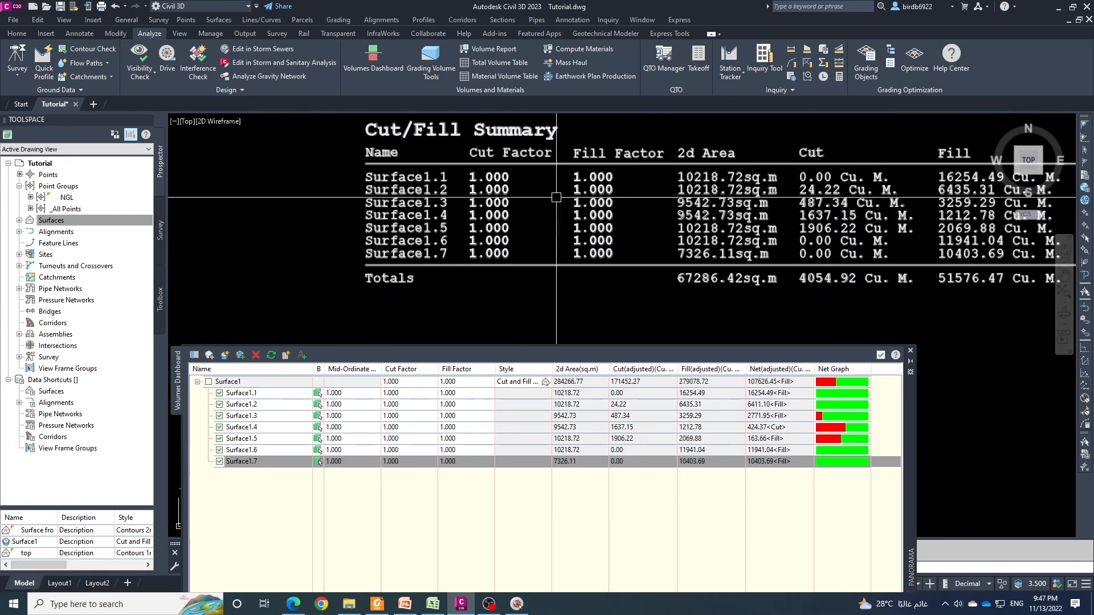
scroll(434, 217, up, 2)
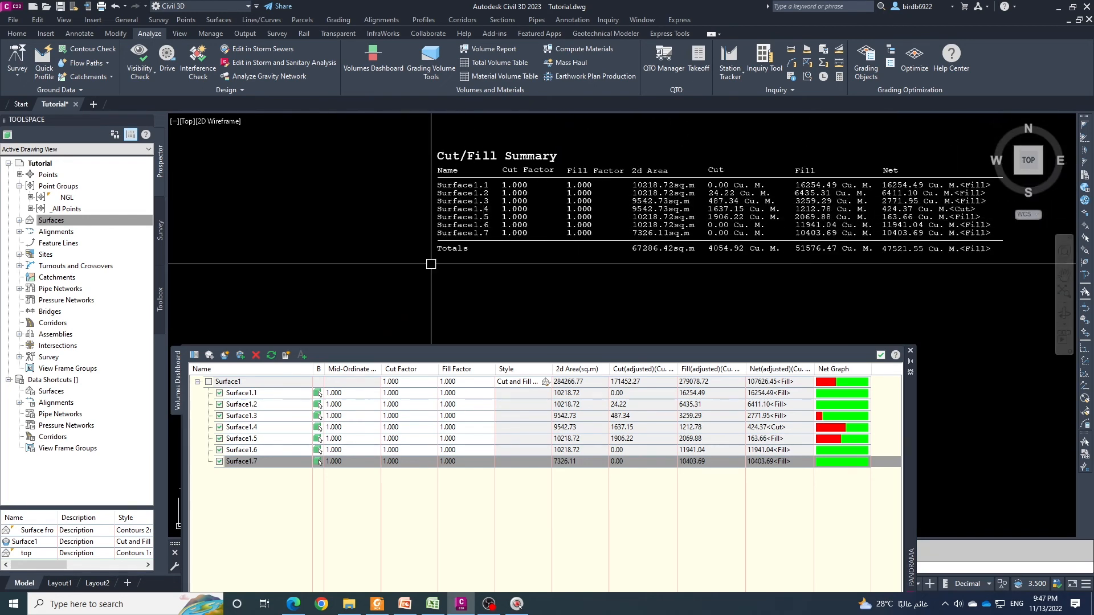
click(259, 393)
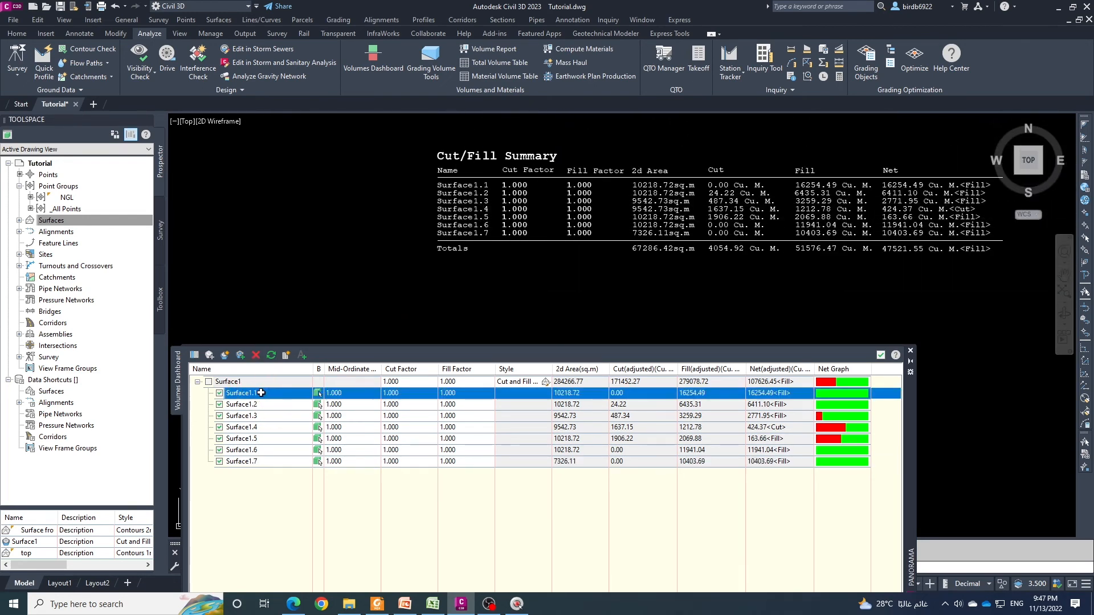
click(265, 393)
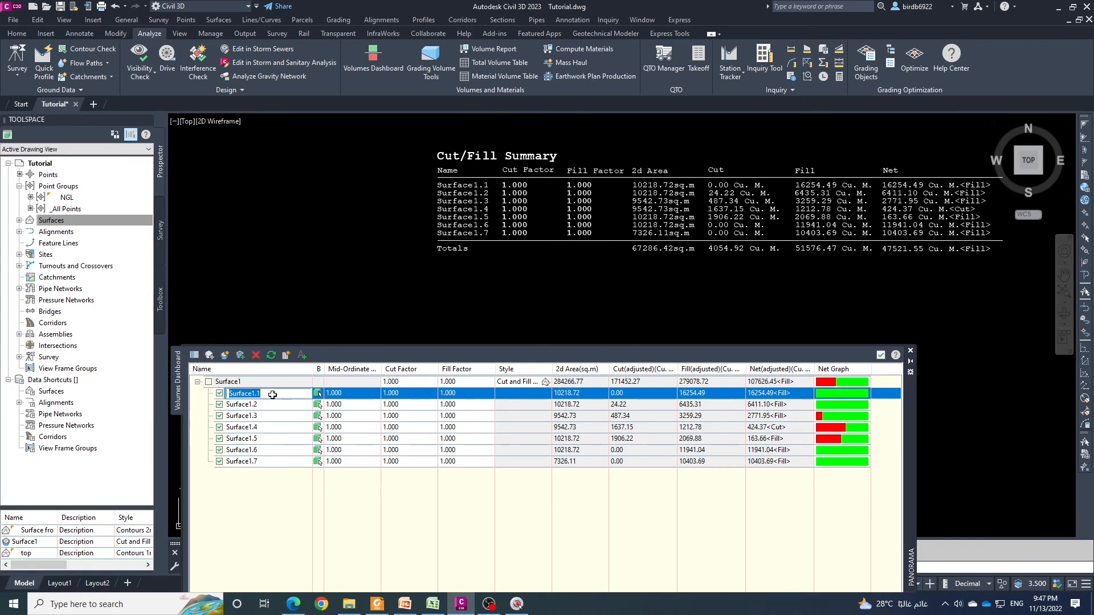
click(273, 394)
key(ctrl+z)
click(272, 483)
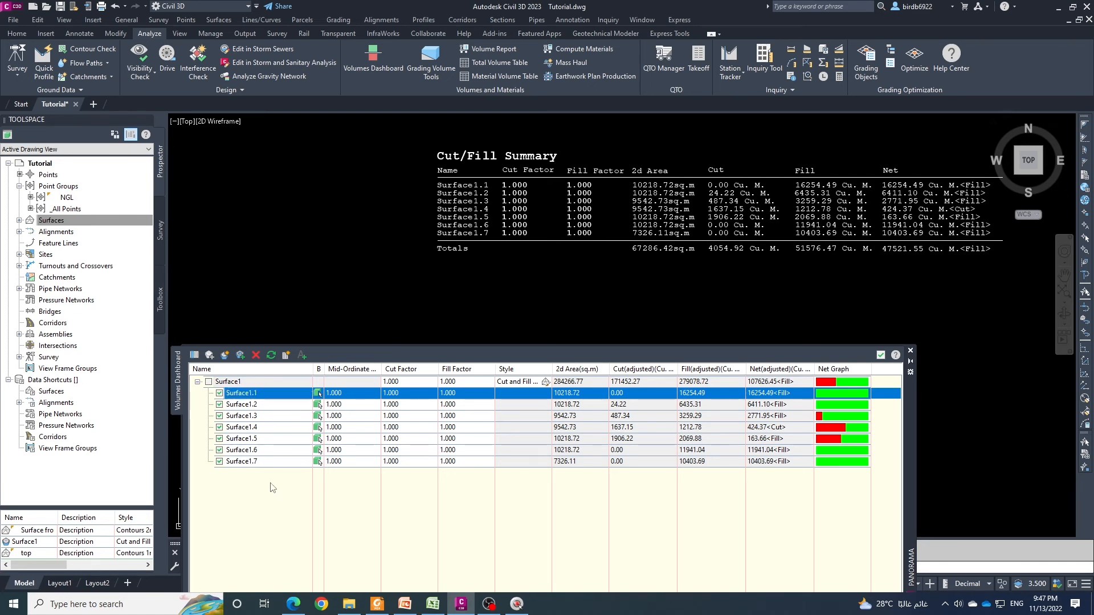
Examine the placement of the inserted summary text relative to the lots and the colored cut and fill surface.
scroll(666, 242, down, 6)
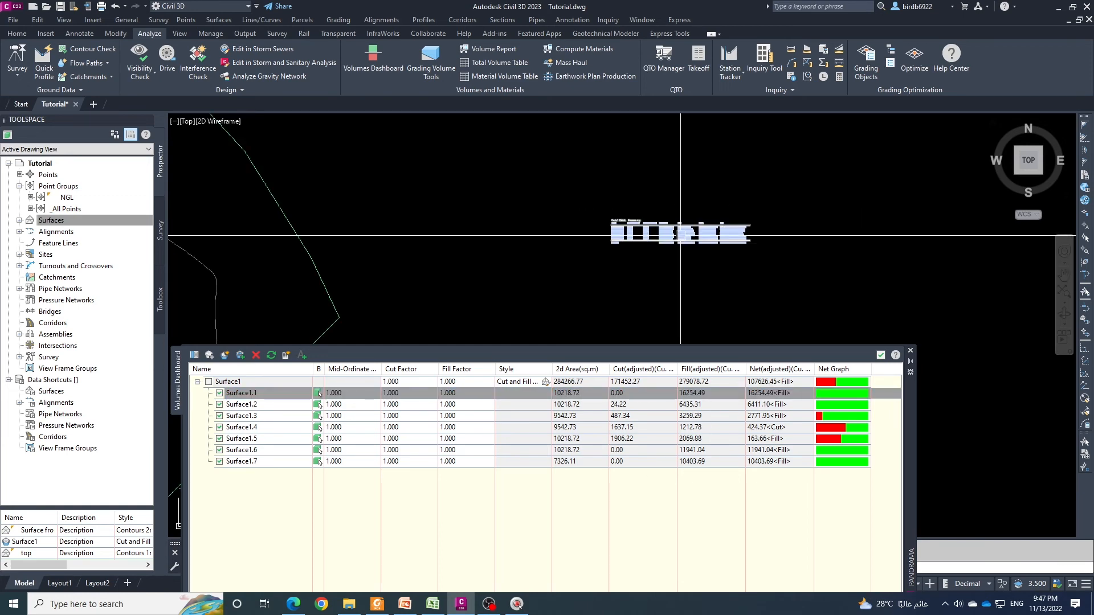
scroll(687, 279, down, 2)
scroll(686, 283, down, 5)
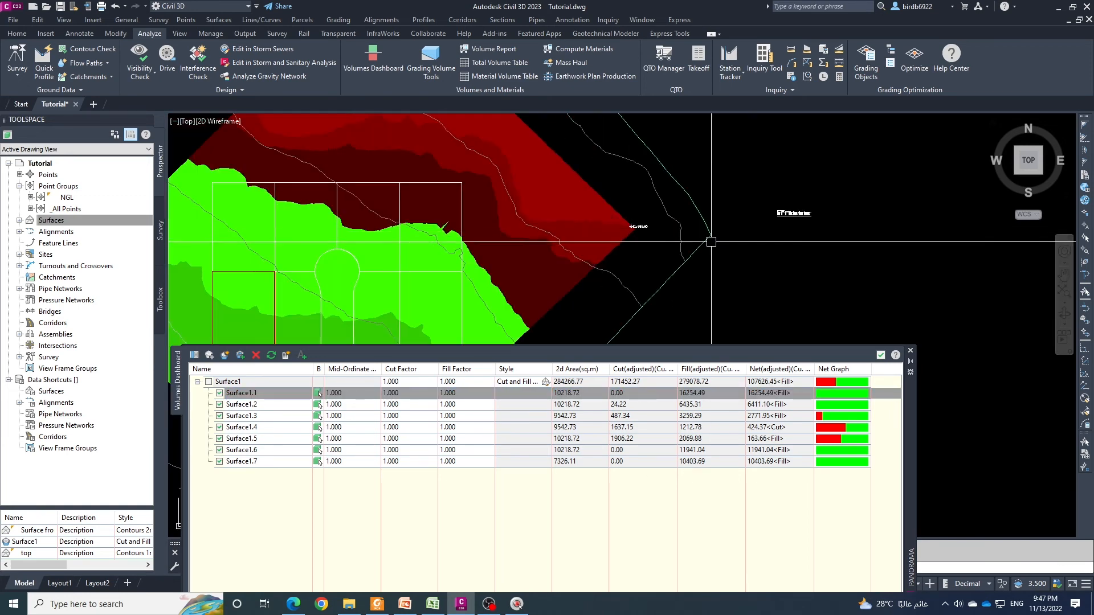
middle_drag(520, 252, 516, 290)
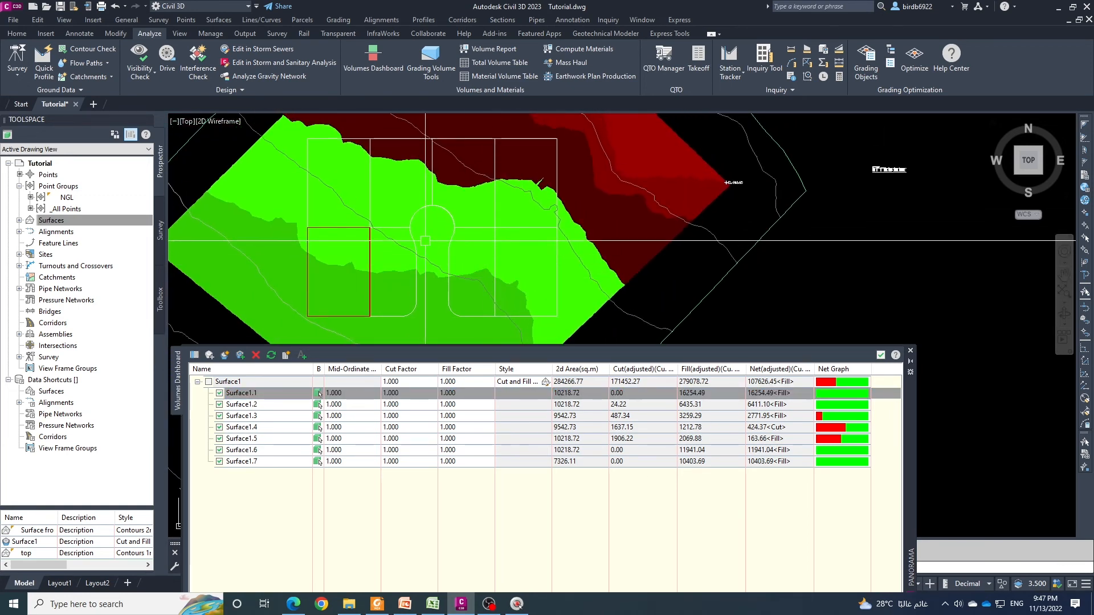
scroll(373, 243, down, 3)
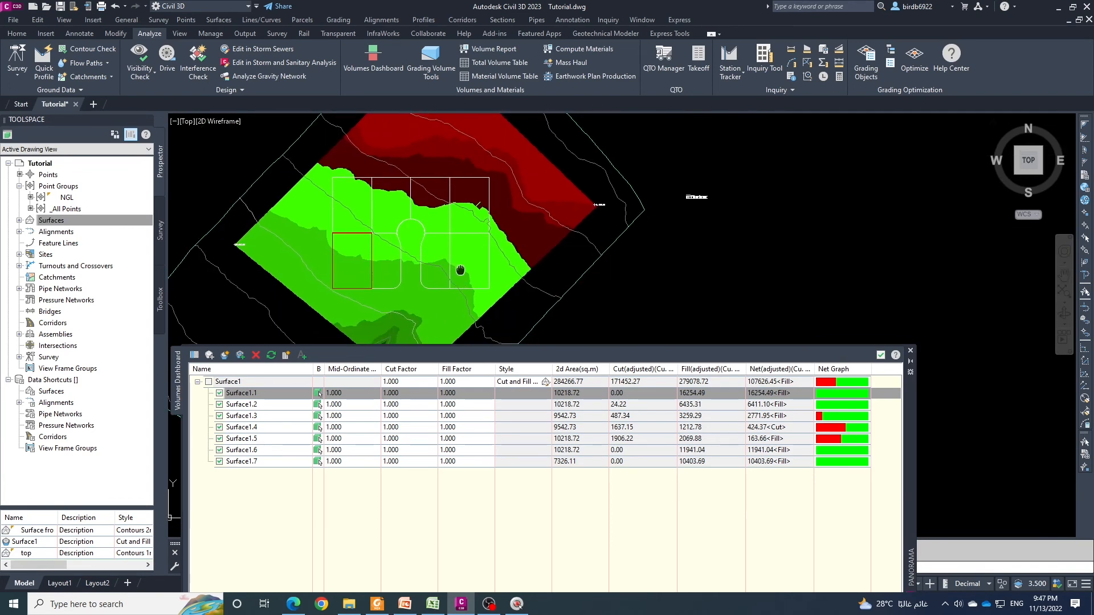
scroll(466, 262, down, 2)
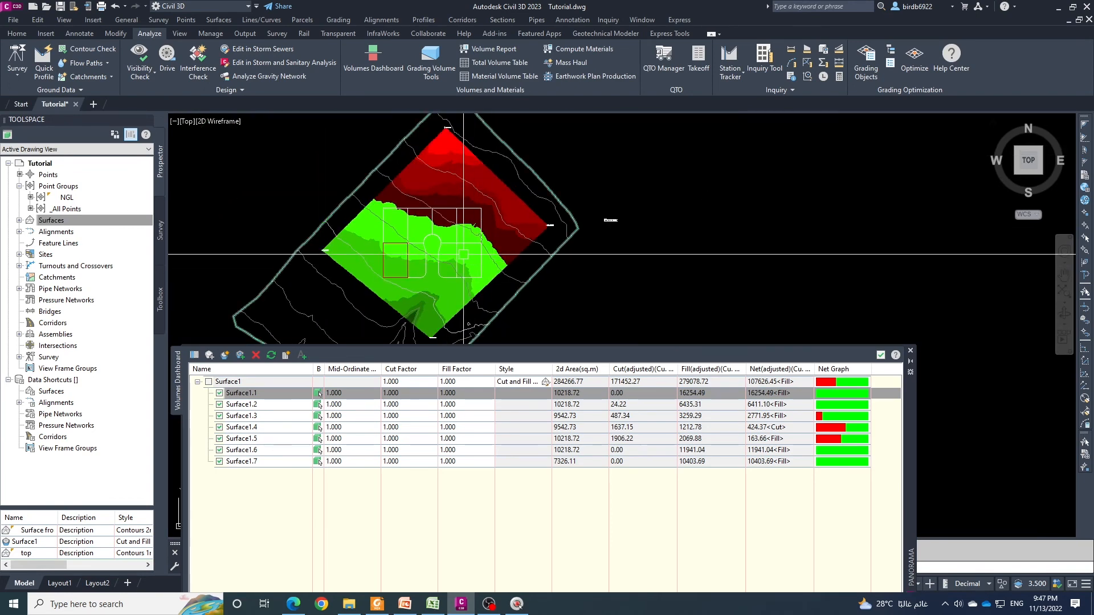
scroll(433, 249, up, 2)
middle_drag(486, 251, 527, 251)
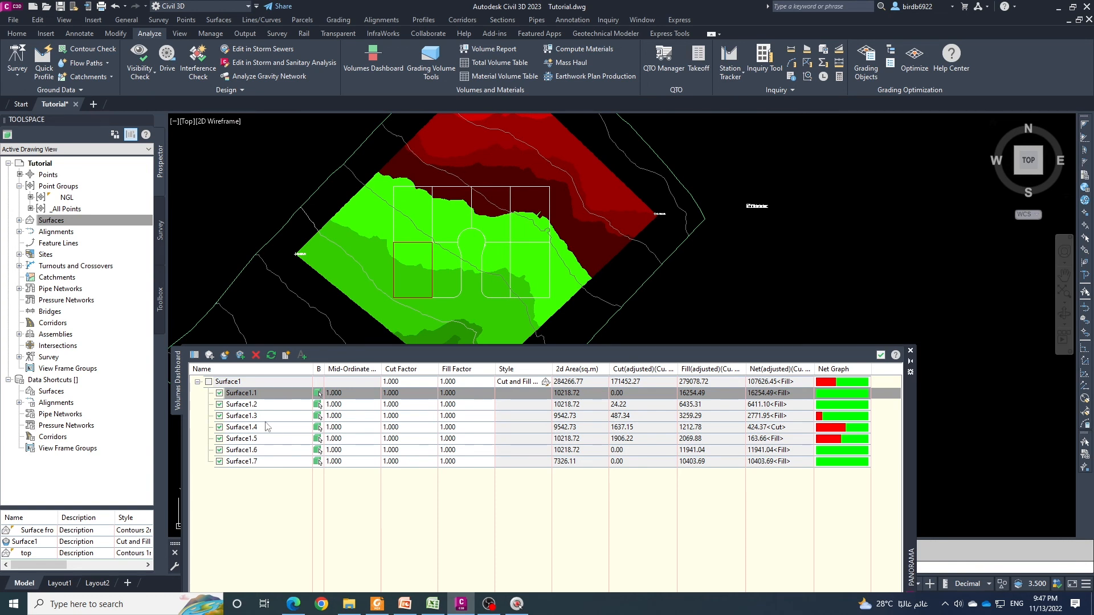
Generate the cut/fill report for bounded volumes Surface1.1 through Surface1.7, view it in the browser, and return to the drawing.
click(276, 462)
click(272, 395)
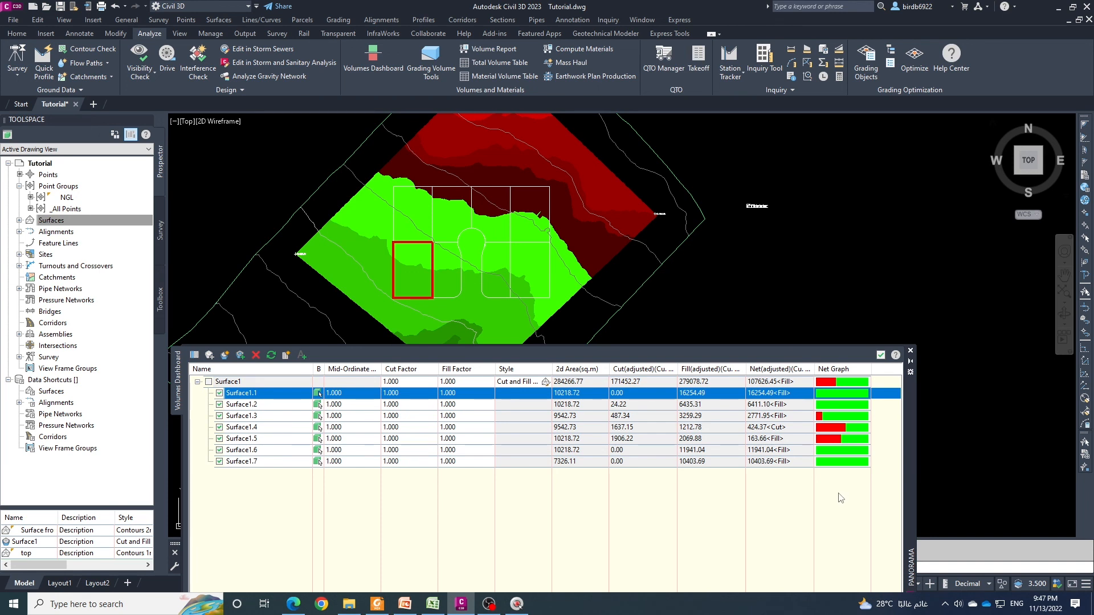
click(286, 357)
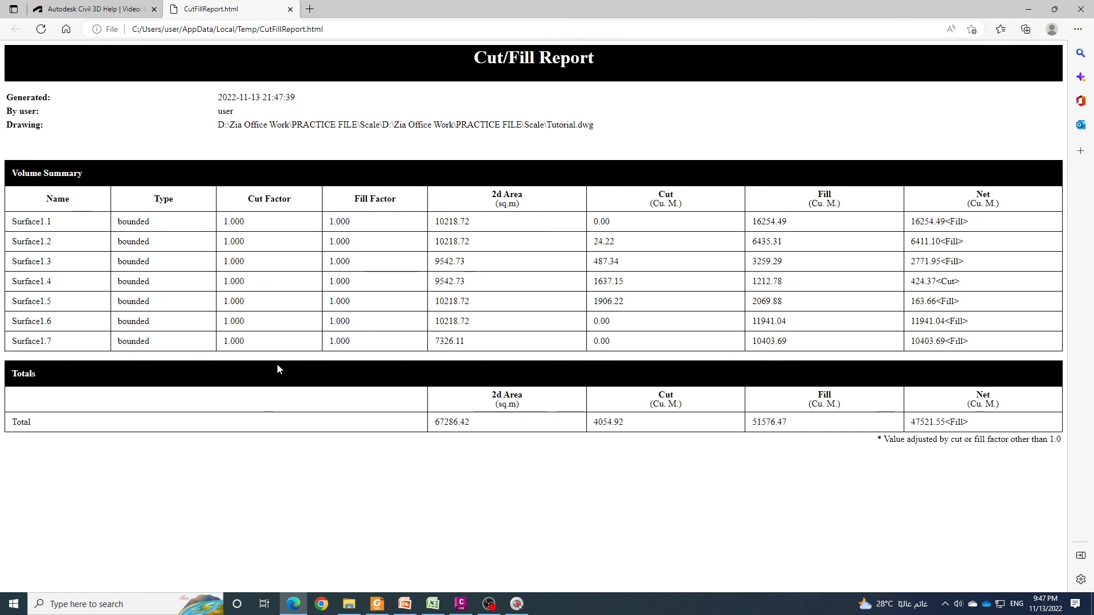
click(1030, 10)
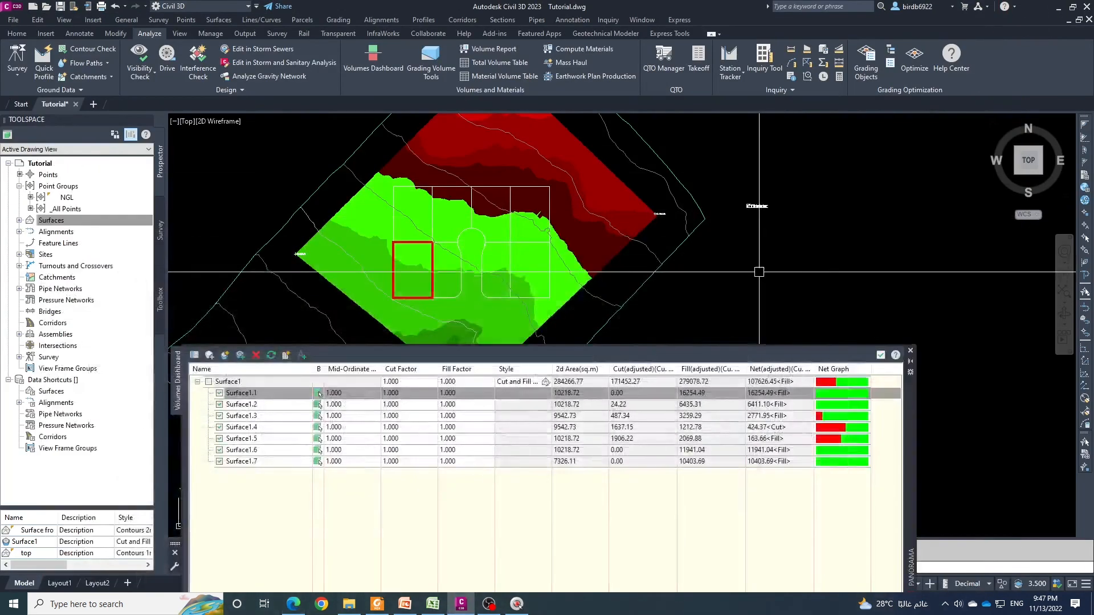